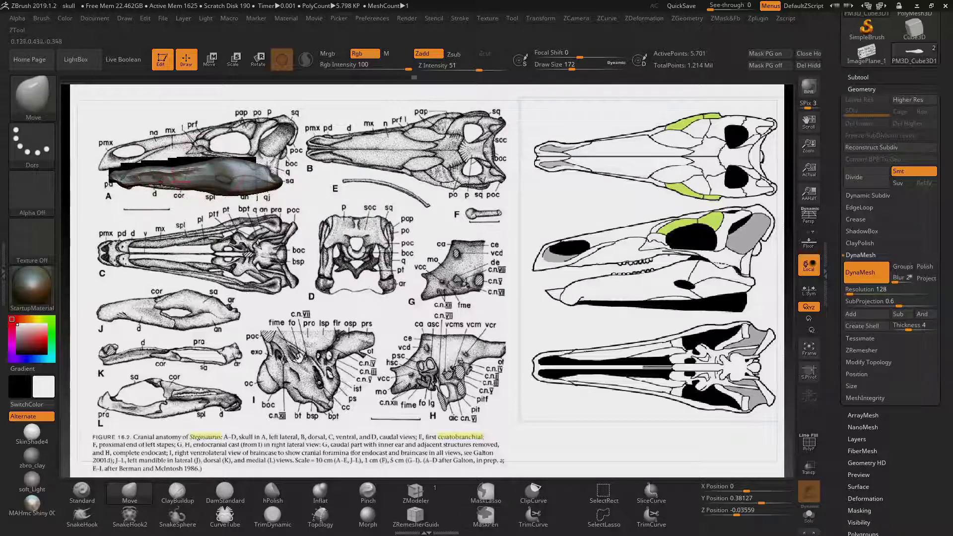
# Pull the skull's front end up and thicker with Move, then re-DynaMesh it twice.
pyautogui.moveTo(113, 182); pyautogui.dragTo(147, 165)
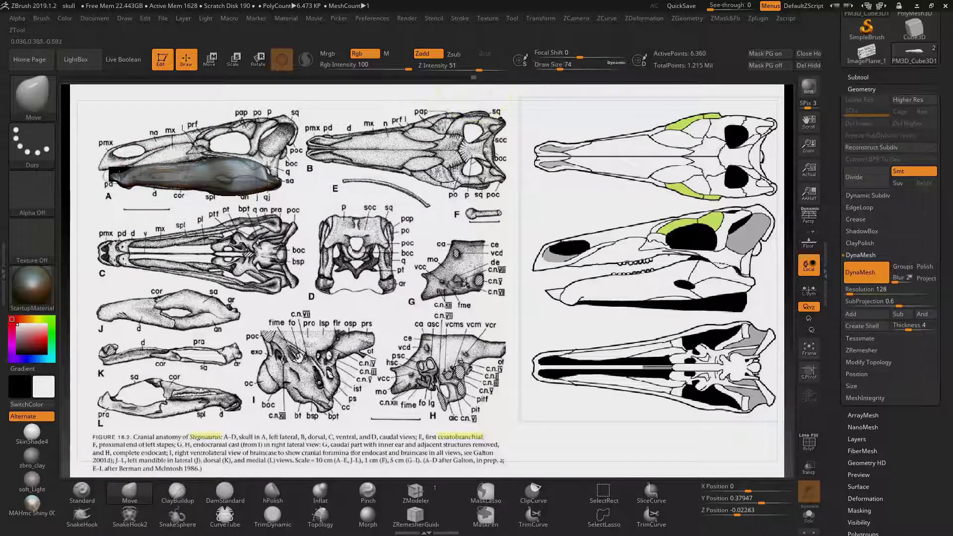
pyautogui.keyDown('ctrl'); pyautogui.moveTo(222, 272); pyautogui.dragTo(462, 364); pyautogui.keyUp('ctrl')
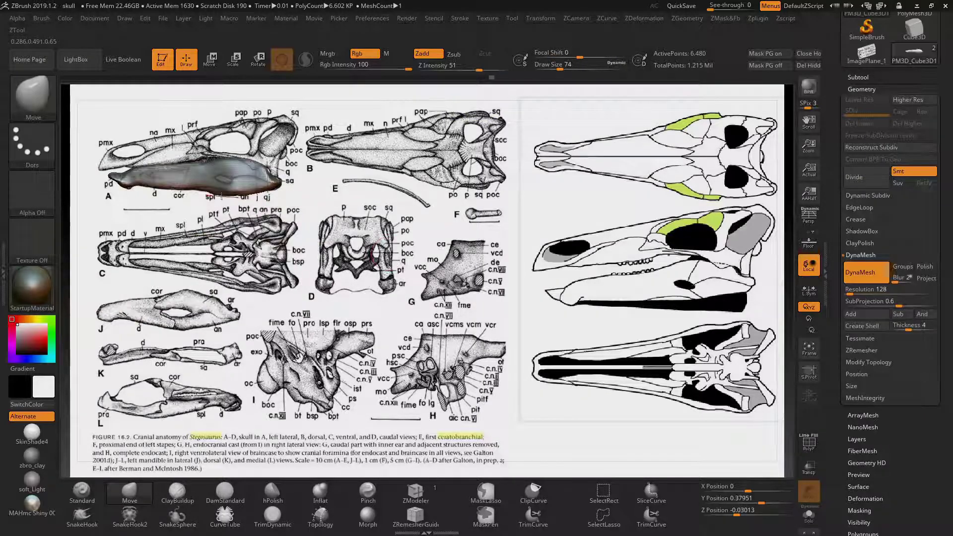
pyautogui.keyDown('ctrl'); pyautogui.moveTo(643, 336); pyautogui.dragTo(395, 232); pyautogui.keyUp('ctrl')
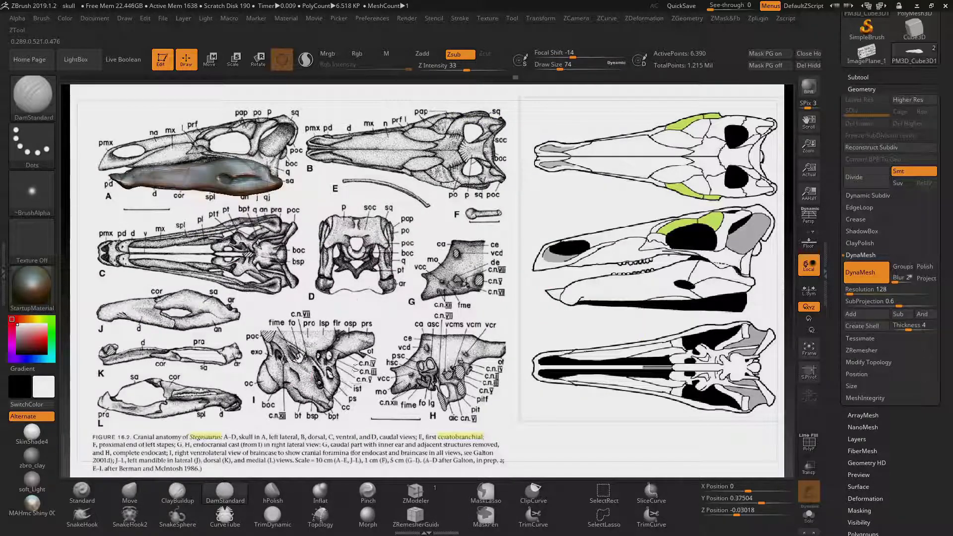
# Turn the skull over the reference and insert an IMM Primitives cylinder into it.
pyautogui.click(225, 491)
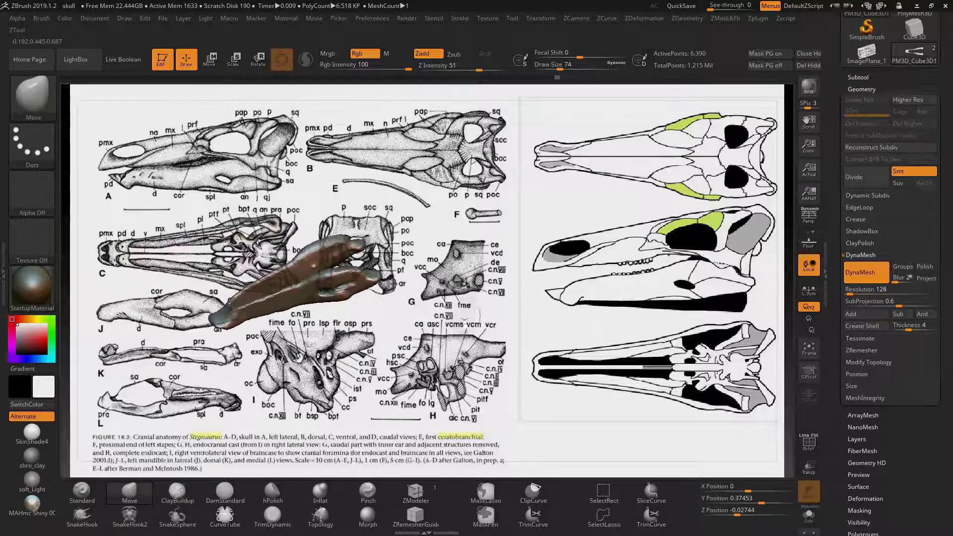
pyautogui.moveTo(277, 343)
pyautogui.mouseDown()
pyautogui.moveTo(198, 296)
pyautogui.moveTo(491, 251)
pyautogui.mouseUp()
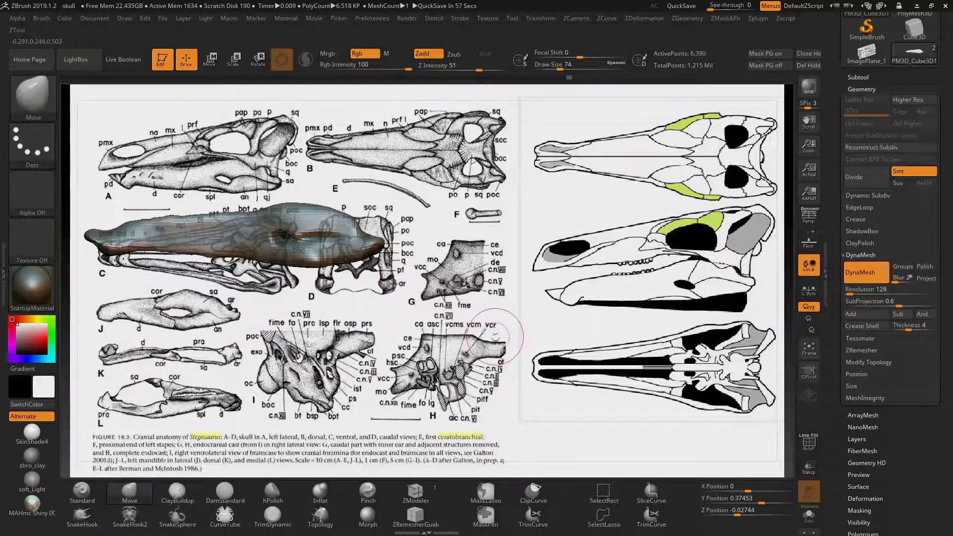
pyautogui.moveTo(495, 336); pyautogui.dragTo(372, 531)
pyautogui.press('b')
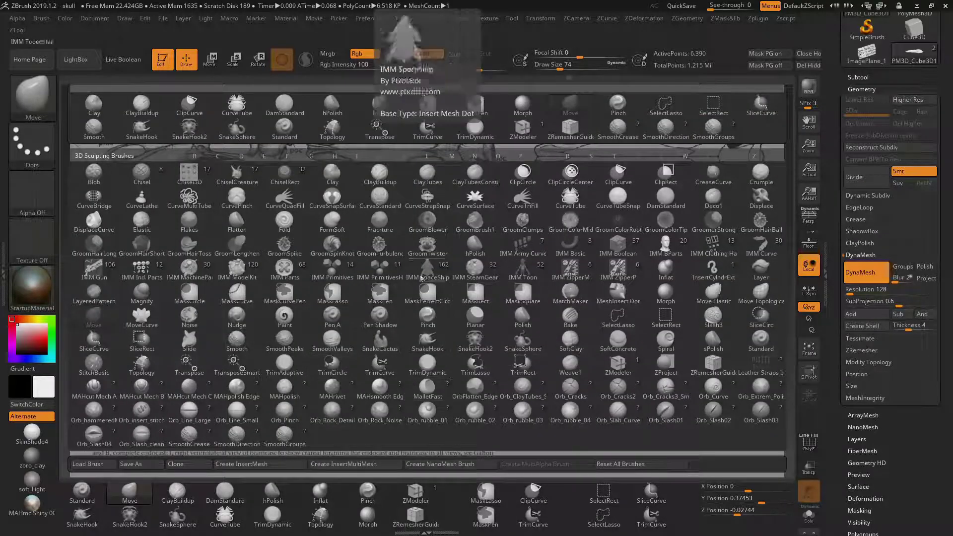
pyautogui.click(397, 101)
pyautogui.moveTo(314, 320); pyautogui.dragTo(369, 309)
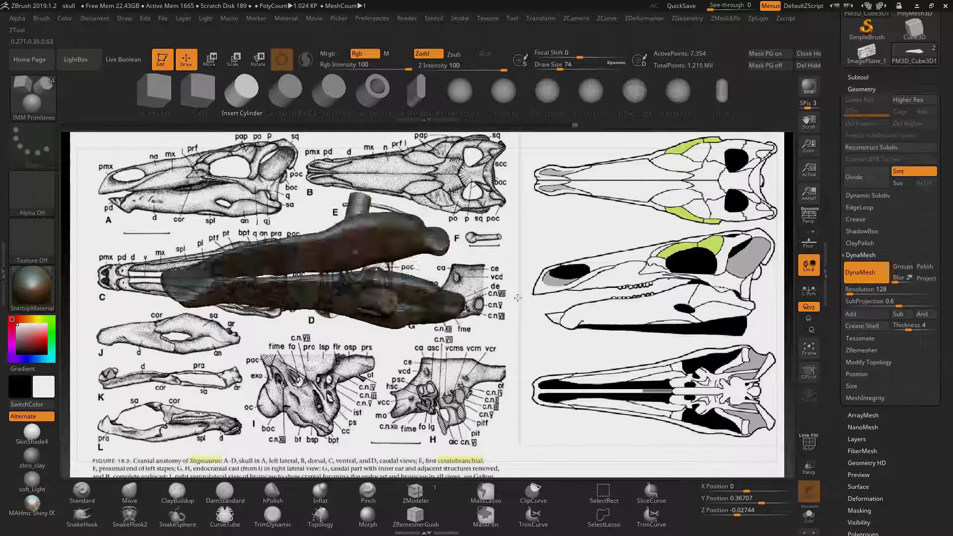
# Undo the cylinder, then redo through history to the elongated DynaMesh skull.
pyautogui.press('r')
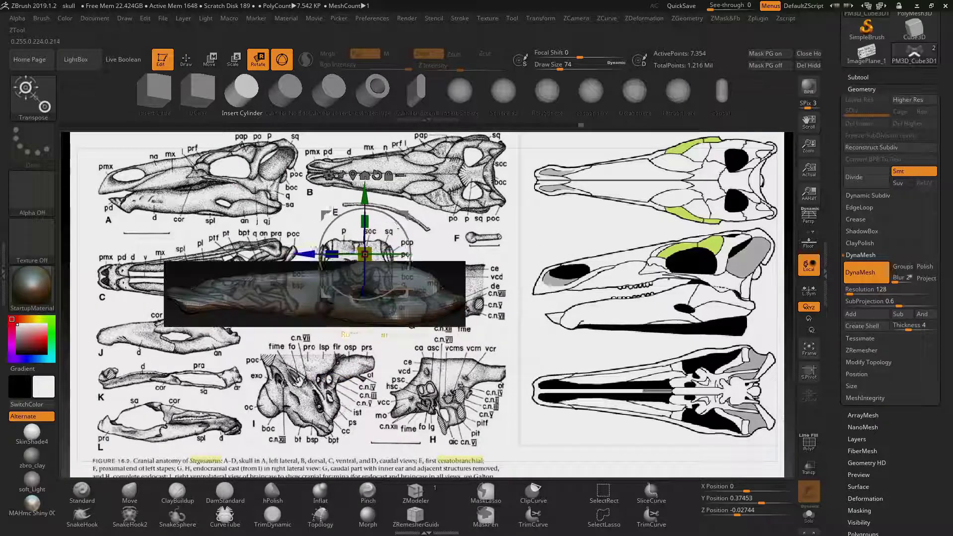
pyautogui.hotkey('ctrl', 'z')
pyautogui.hotkey('ctrl', 'z')
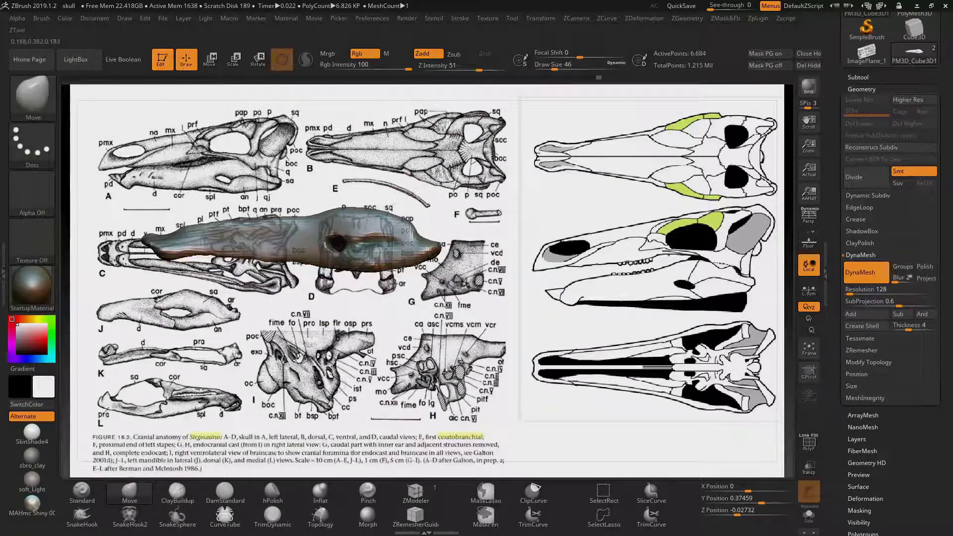
pyautogui.hotkey('ctrl', 'shift', 'z')
pyautogui.hotkey('ctrl', 'shift', 'z')
pyautogui.hotkey('ctrl', 'shift', 'z')
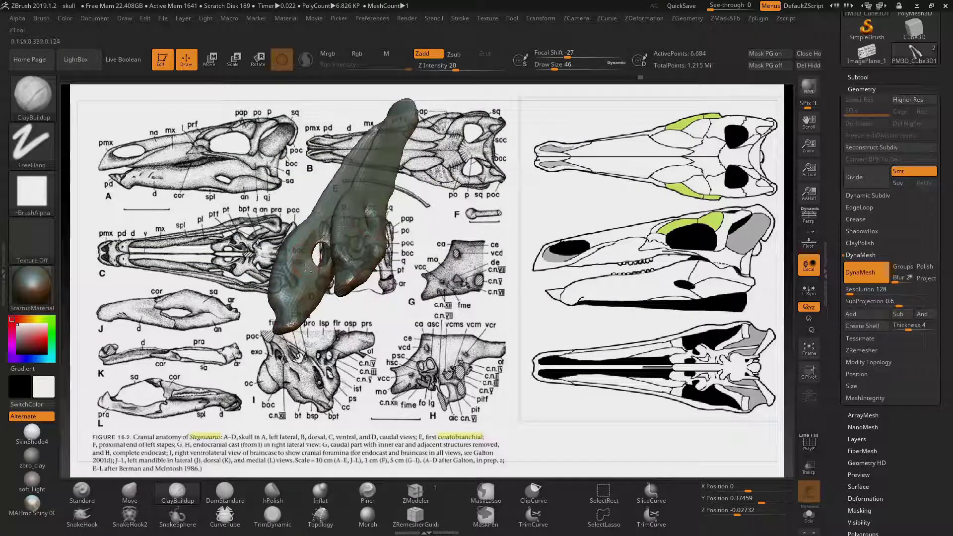
pyautogui.hotkey('ctrl', 'shift', 'z')
pyautogui.hotkey('ctrl', 'shift', 'z')
pyautogui.hotkey('ctrl', 'shift', 'z')
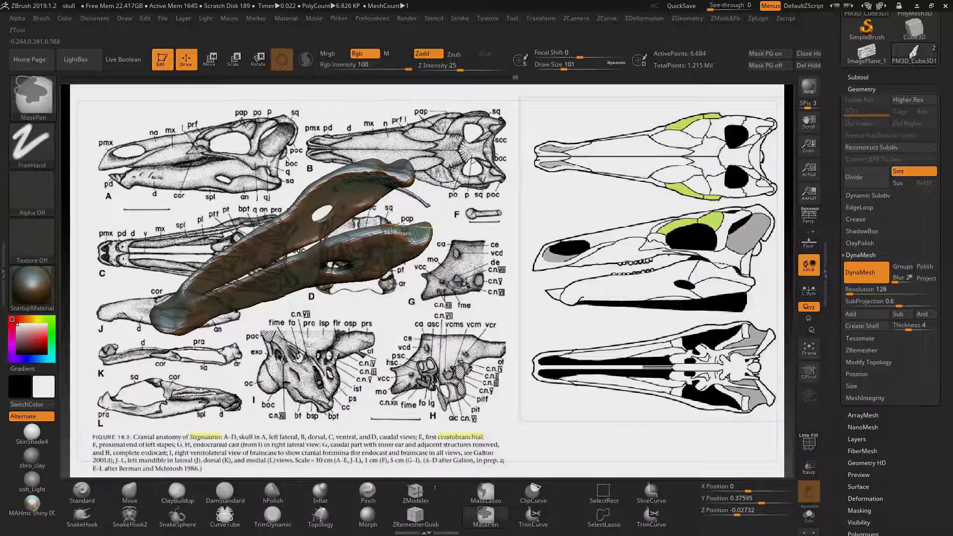
pyautogui.hotkey('ctrl', 'shift', 'z')
pyautogui.hotkey('ctrl', 'shift', 'z')
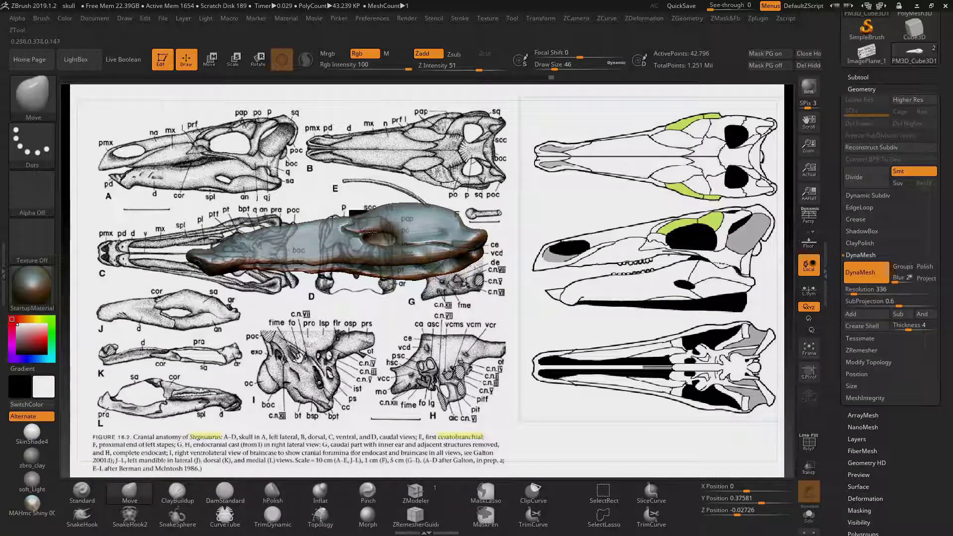
# Scrub the undo history through the branching and tube forms to the small jaw over skull A.
pyautogui.hotkey('ctrl', 'shift', 'z')
pyautogui.hotkey('ctrl', 'shift', 'z')
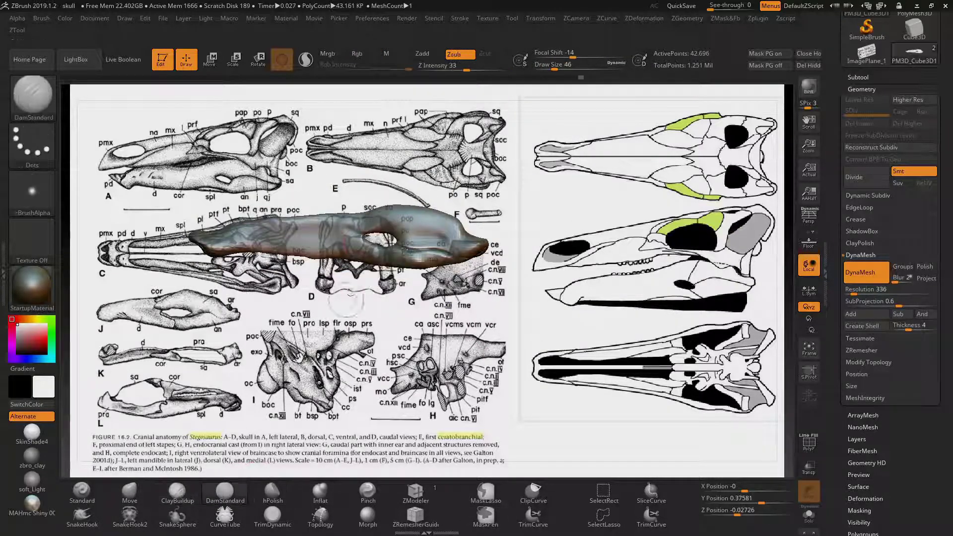
pyautogui.hotkey('ctrl', 'z')
pyautogui.hotkey('ctrl', 'z')
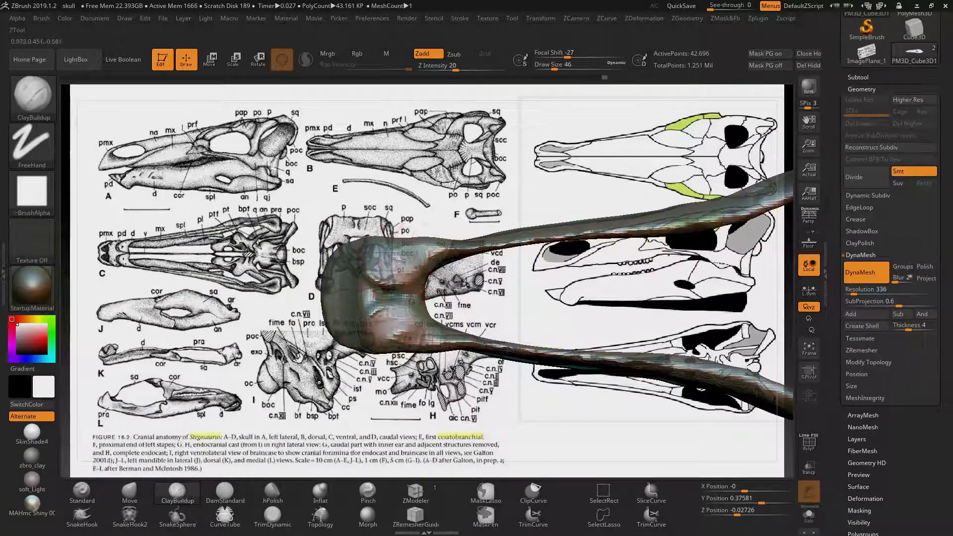
pyautogui.hotkey('ctrl', 'z')
pyautogui.hotkey('ctrl', 'z')
pyautogui.hotkey('ctrl', 'z')
pyautogui.hotkey('ctrl', 'z')
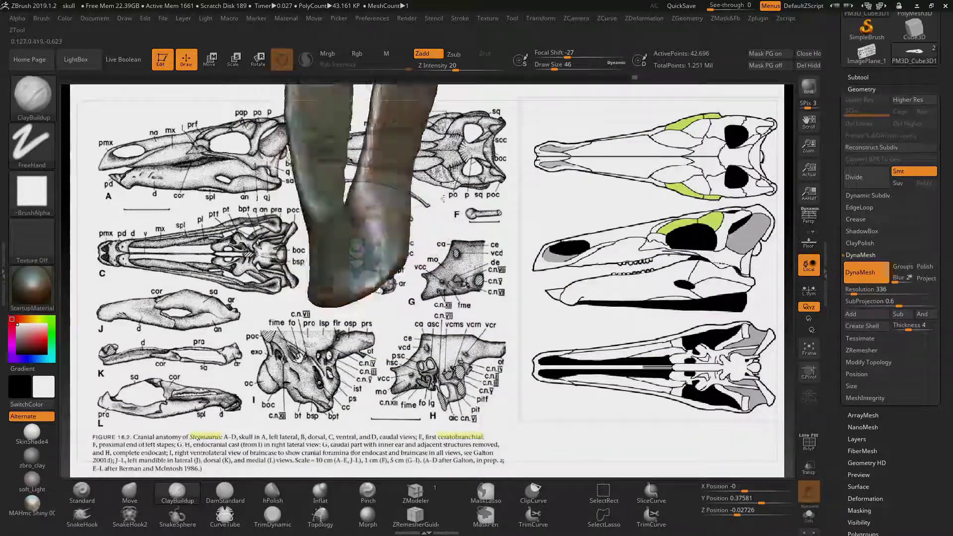
pyautogui.hotkey('ctrl', 'shift', 'z')
pyautogui.hotkey('ctrl', 'shift', 'z')
pyautogui.hotkey('ctrl', 'shift', 'z')
pyautogui.hotkey('ctrl', 'shift', 'z')
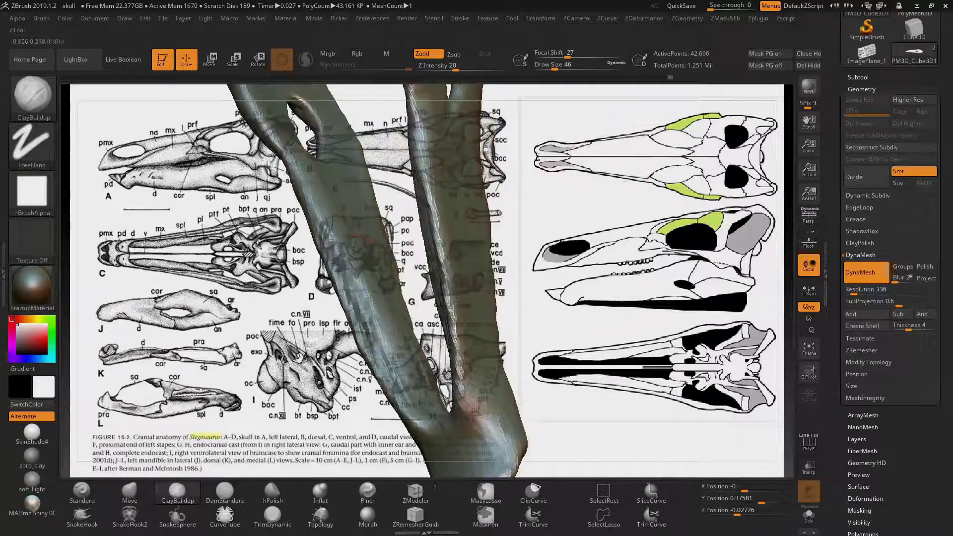
pyautogui.hotkey('ctrl', 'shift', 'z')
pyautogui.hotkey('ctrl', 'shift', 'z')
pyautogui.hotkey('ctrl', 'shift', 'z')
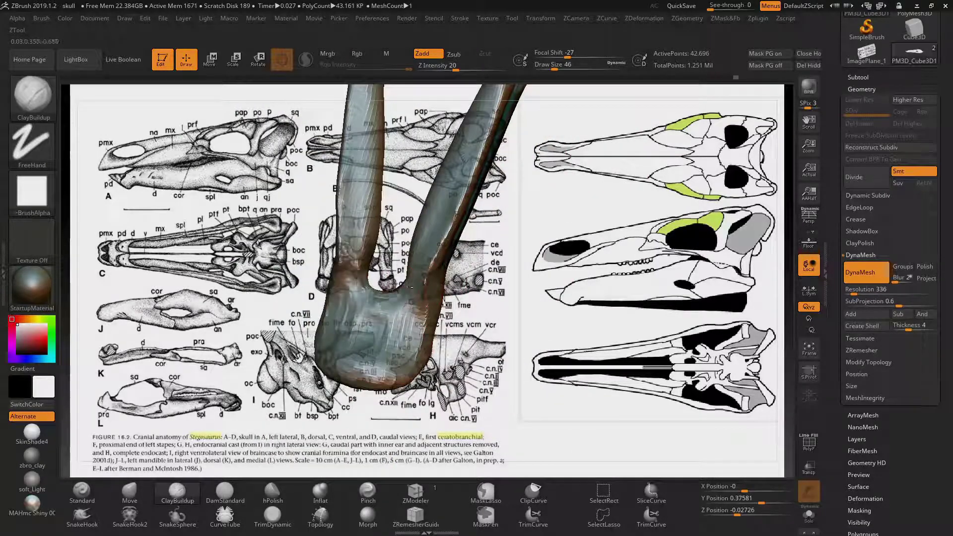
pyautogui.hotkey('ctrl', 'shift', 'z')
pyautogui.hotkey('ctrl', 'shift', 'z')
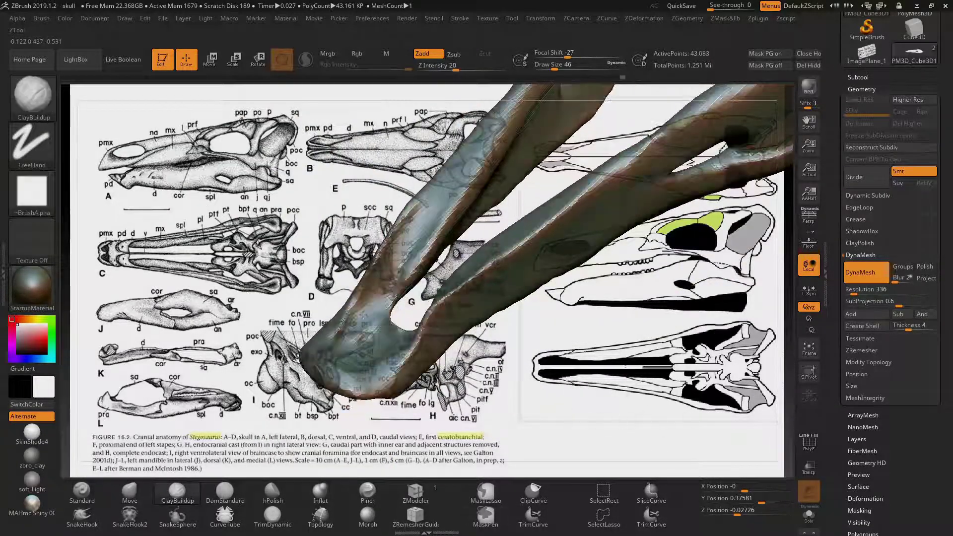
pyautogui.hotkey('ctrl', 'shift', 'z')
pyautogui.hotkey('ctrl', 'shift', 'z')
pyautogui.hotkey('ctrl', 'shift', 'z')
pyautogui.hotkey('ctrl', 'shift', 'z')
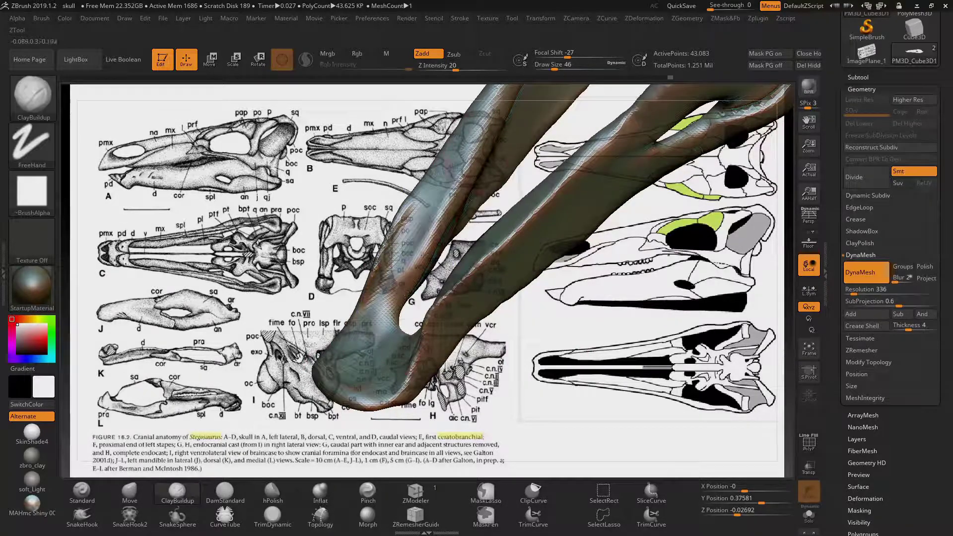
pyautogui.hotkey('ctrl', 'shift', 'z')
pyautogui.hotkey('ctrl', 'shift', 'z')
pyautogui.hotkey('ctrl', 'shift', 'z')
pyautogui.hotkey('ctrl', 'shift', 'z')
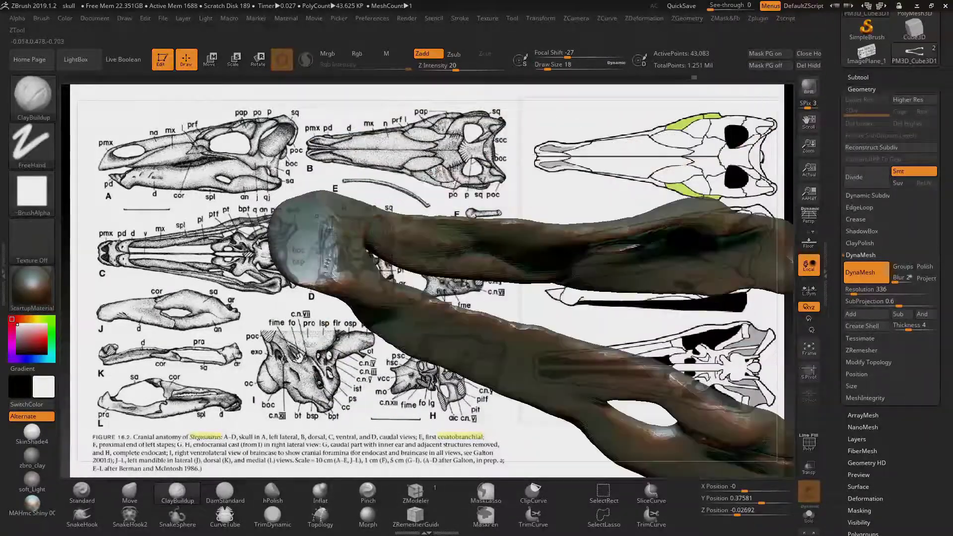
pyautogui.hotkey('ctrl', 'shift', 'z')
pyautogui.hotkey('ctrl', 'shift', 'z')
pyautogui.hotkey('ctrl', 'shift', 'z')
pyautogui.hotkey('ctrl', 'shift', 'z')
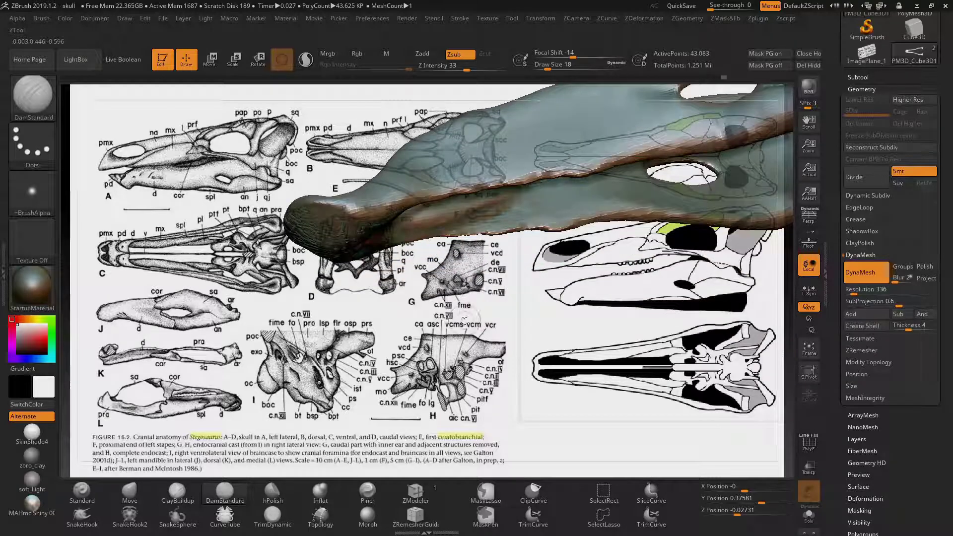
pyautogui.hotkey('ctrl', 'shift', 'z')
pyautogui.hotkey('ctrl', 'shift', 'z')
pyautogui.hotkey('ctrl', 'shift', 'z')
pyautogui.hotkey('ctrl', 'shift', 'z')
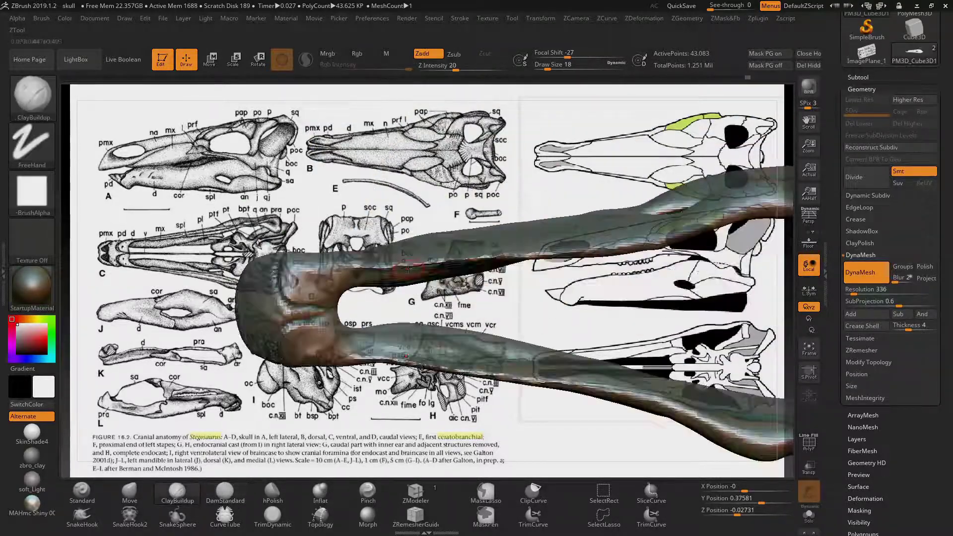
pyautogui.hotkey('ctrl', 'shift', 'z')
pyautogui.hotkey('ctrl', 'shift', 'z')
pyautogui.hotkey('ctrl', 'shift', 'z')
pyautogui.hotkey('ctrl', 'z')
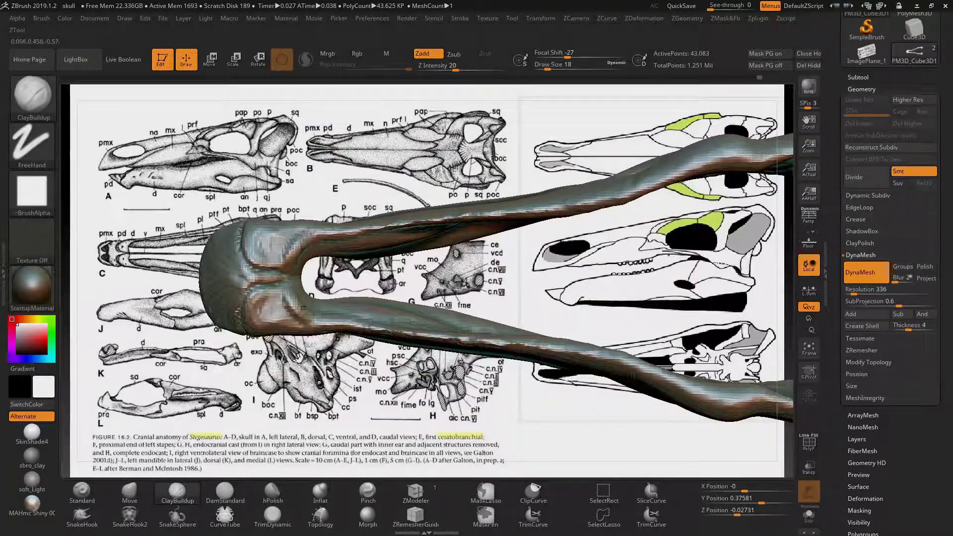
pyautogui.hotkey('ctrl', 'z')
pyautogui.hotkey('ctrl', 'z')
pyautogui.hotkey('ctrl', 'z')
pyautogui.hotkey('ctrl', 'z')
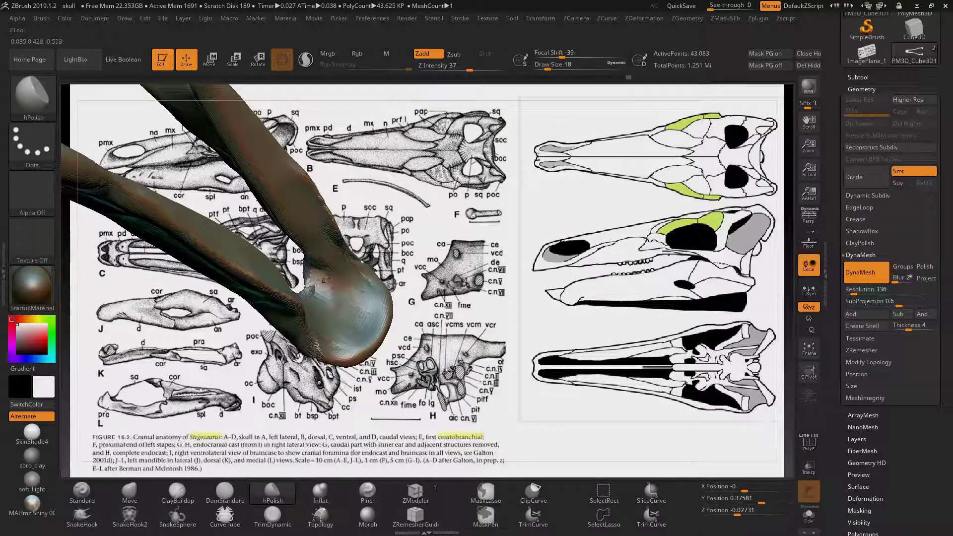
pyautogui.hotkey('ctrl', 'shift', 'z')
pyautogui.hotkey('ctrl', 'shift', 'z')
pyautogui.hotkey('ctrl', 'shift', 'z')
pyautogui.hotkey('ctrl', 'shift', 'z')
pyautogui.hotkey('ctrl', 'shift', 'z')
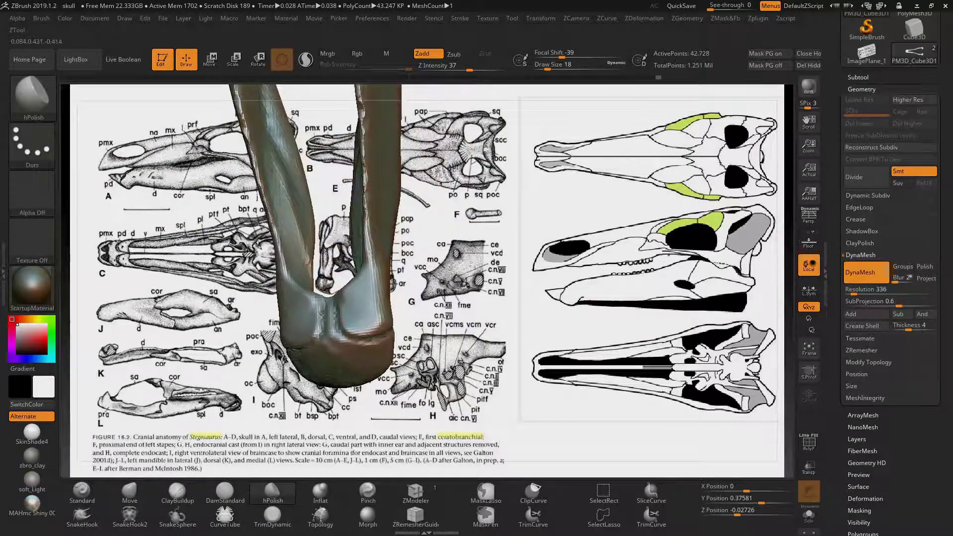
pyautogui.hotkey('ctrl', 'shift', 'z')
pyautogui.hotkey('ctrl', 'shift', 'z')
pyautogui.hotkey('ctrl', 'shift', 'z')
pyautogui.hotkey('ctrl', 'shift', 'z')
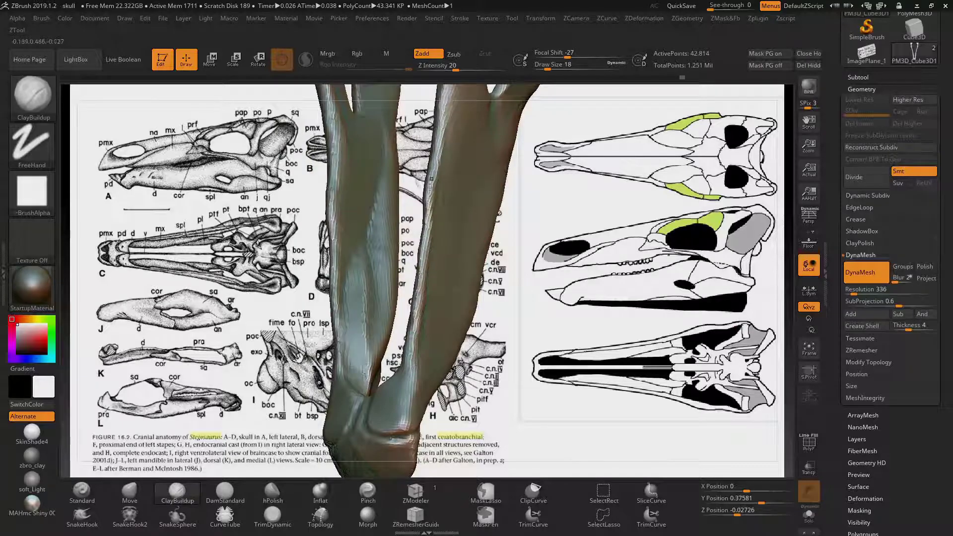
pyautogui.hotkey('ctrl', 'shift', 'z')
pyautogui.hotkey('ctrl', 'shift', 'z')
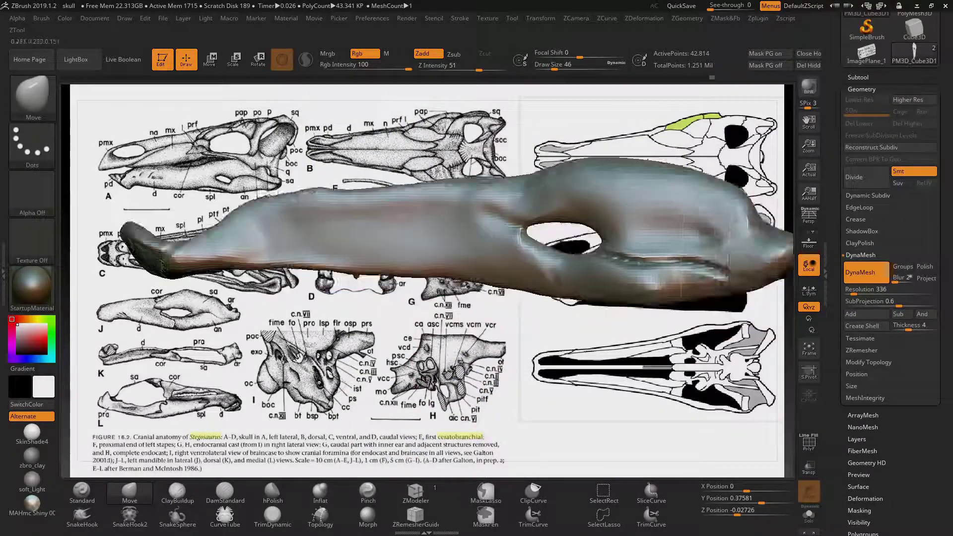
pyautogui.hotkey('ctrl', 'shift', 'z')
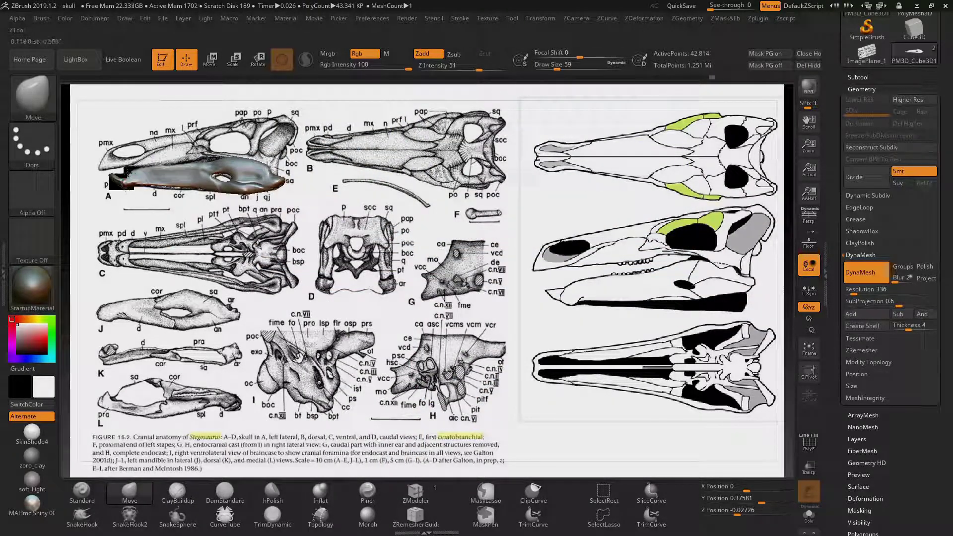
# Replay the jaw history past the U-shaped and bent-tube forms to the two-rod jaw, selecting Move.
pyautogui.hotkey('ctrl', 'shift', 'z')
pyautogui.hotkey('ctrl', 'shift', 'z')
pyautogui.hotkey('ctrl', 'shift', 'z')
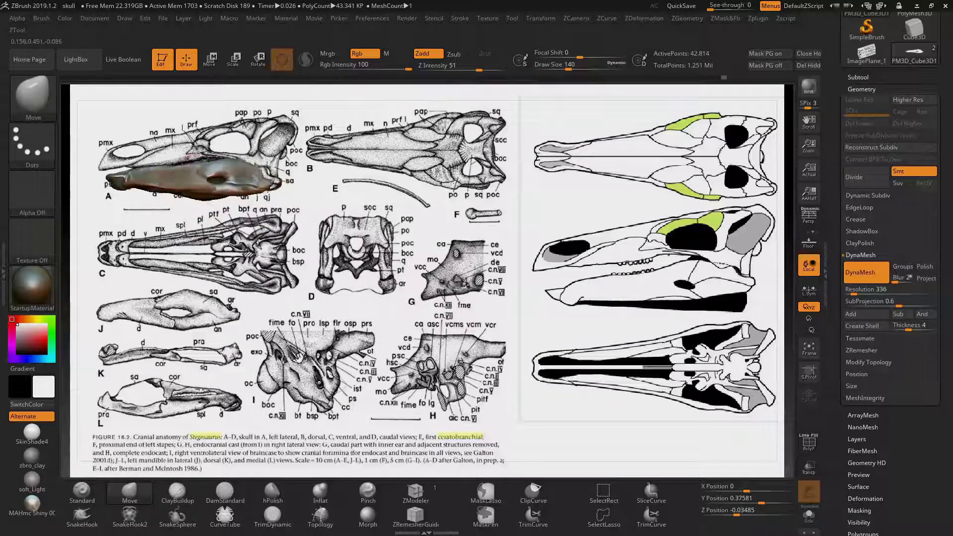
pyautogui.hotkey('ctrl', 'shift', 'z')
pyautogui.hotkey('ctrl', 'shift', 'z')
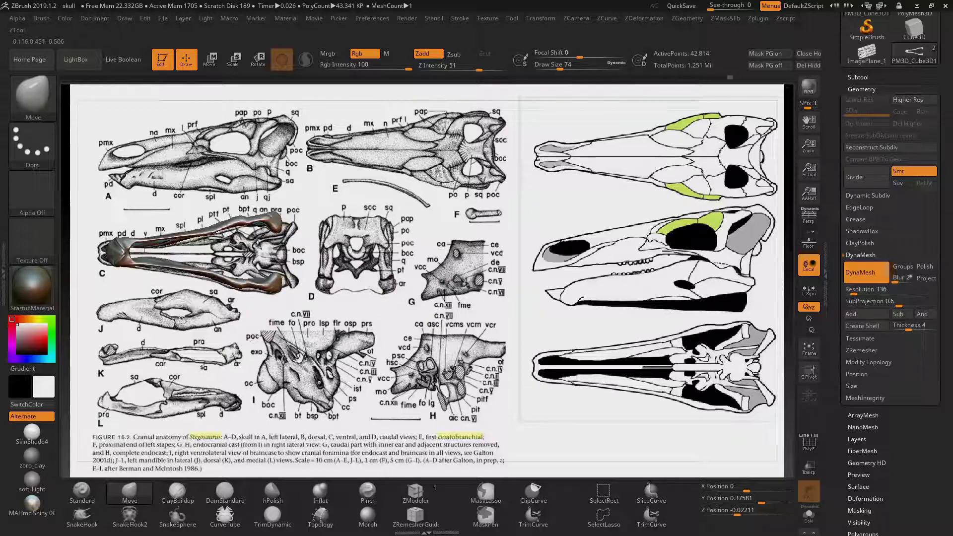
pyautogui.hotkey('ctrl', 'shift', 'z')
pyautogui.hotkey('ctrl', 'shift', 'z')
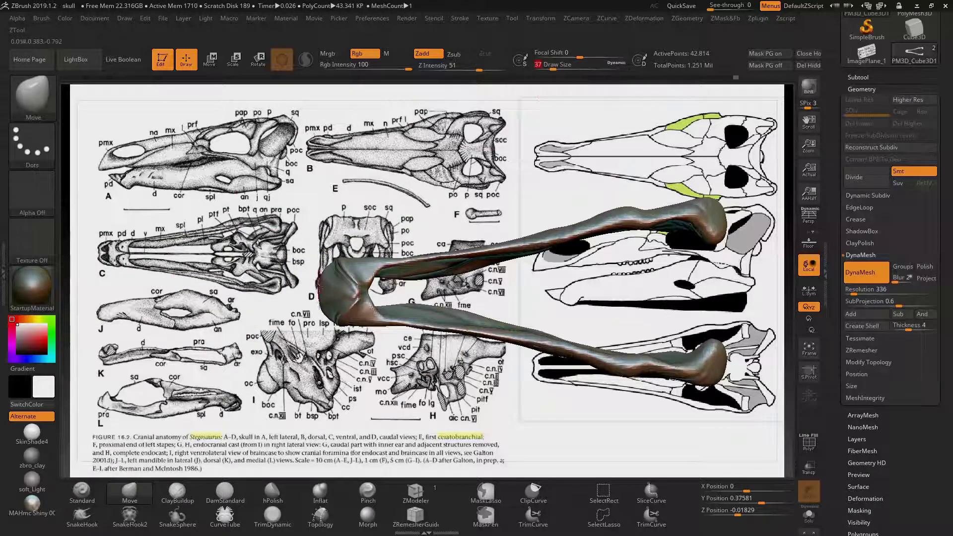
pyautogui.hotkey('ctrl', 'shift', 'z')
pyautogui.hotkey('ctrl', 'shift', 'z')
pyautogui.hotkey('ctrl', 'shift', 'z')
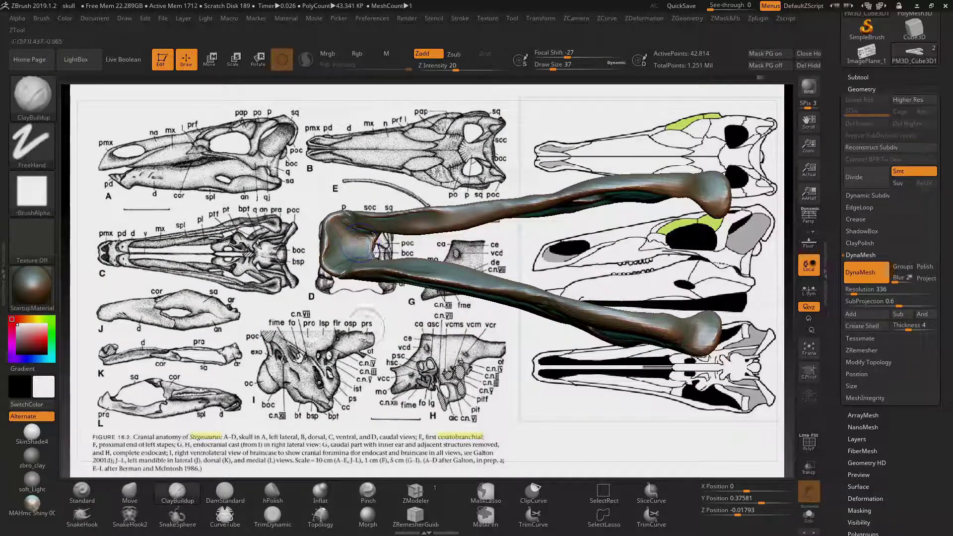
pyautogui.hotkey('ctrl', 'z')
pyautogui.hotkey('ctrl', 'z')
pyautogui.hotkey('ctrl', 'z')
pyautogui.hotkey('ctrl', 'z')
pyautogui.hotkey('ctrl', 'z')
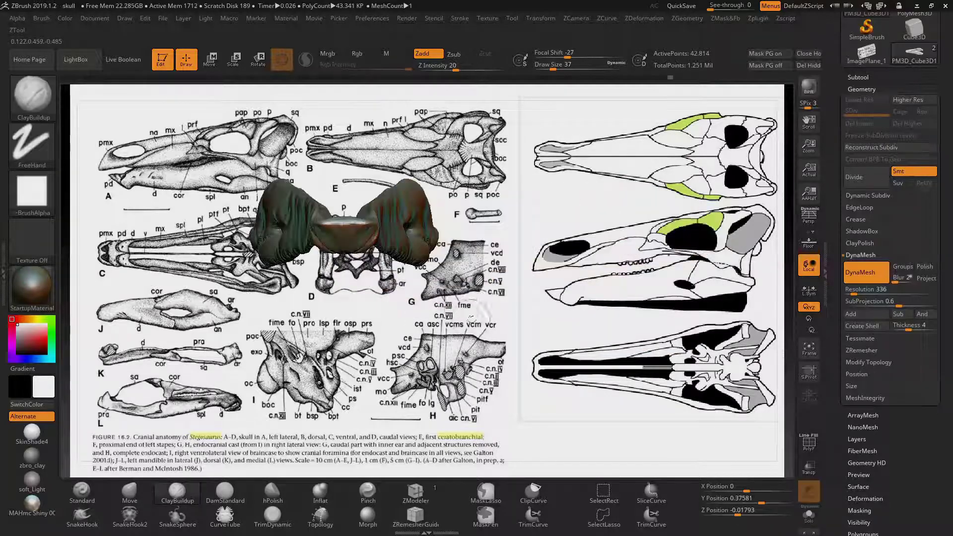
pyautogui.hotkey('ctrl', 'shift', 'z')
pyautogui.hotkey('ctrl', 'shift', 'z')
pyautogui.hotkey('ctrl', 'shift', 'z')
pyautogui.hotkey('ctrl', 'shift', 'z')
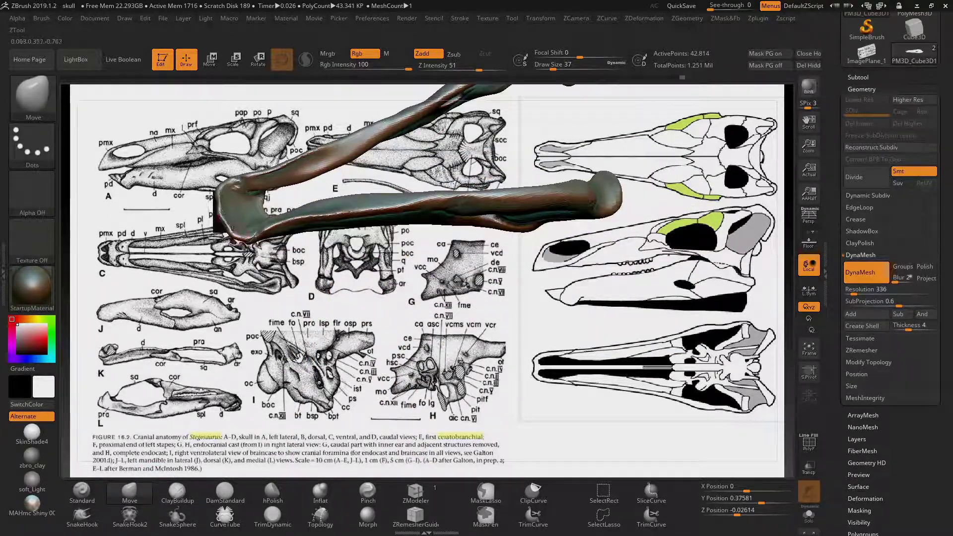
pyautogui.hotkey('ctrl', 'shift', 'z')
pyautogui.hotkey('ctrl', 'shift', 'z')
pyautogui.hotkey('ctrl', 'shift', 'z')
pyautogui.hotkey('ctrl', 'shift', 'z')
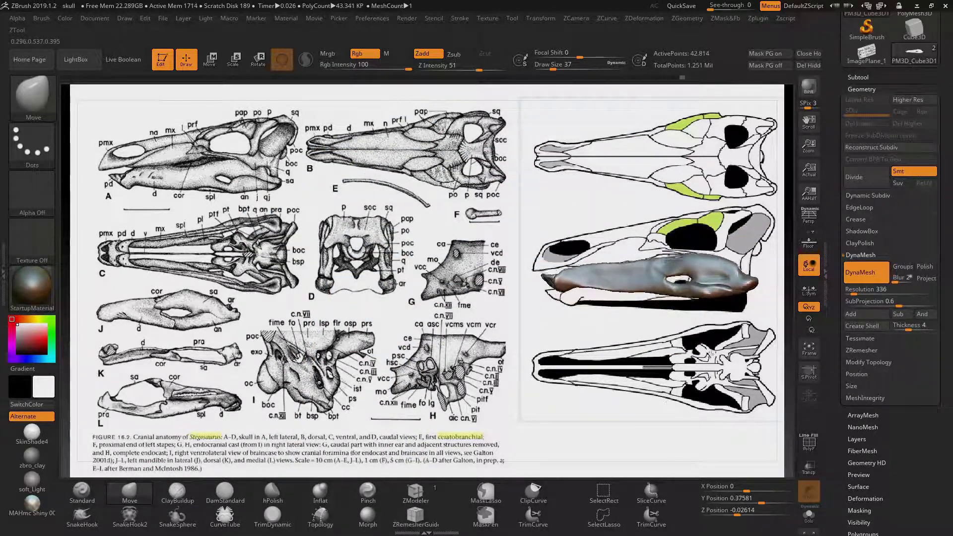
pyautogui.hotkey('ctrl', 'shift', 'z')
pyautogui.click(142, 490)
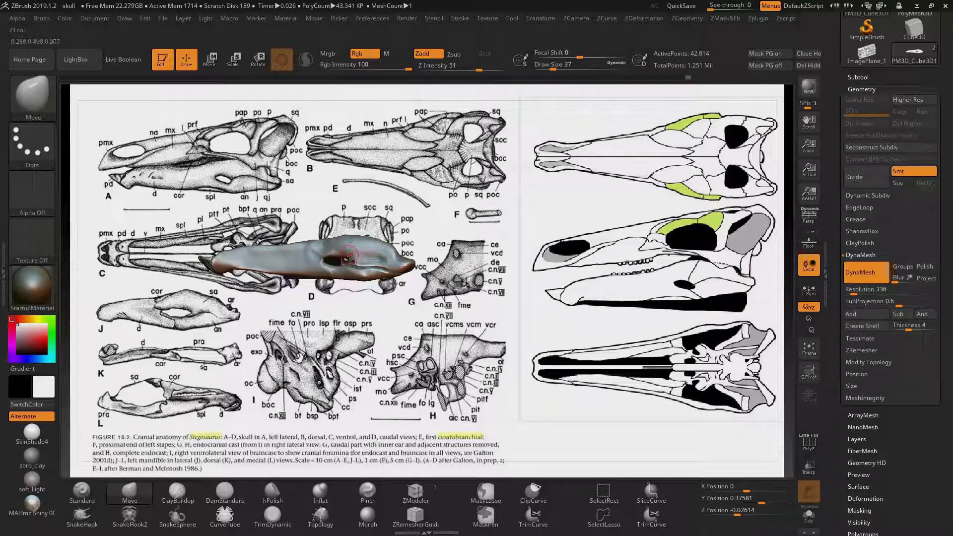
pyautogui.hotkey('ctrl', 'shift', 'z')
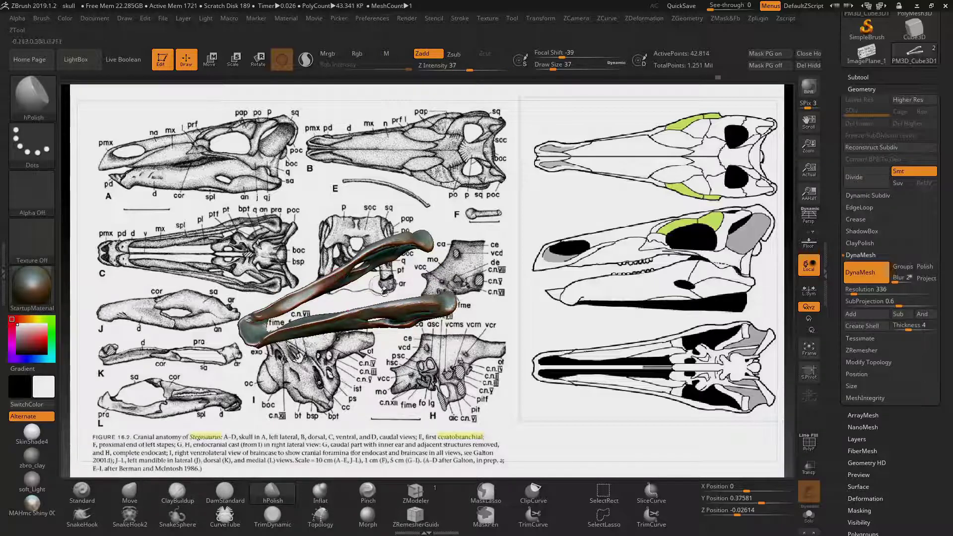
# Step the history to the larger, smoother two-rod jaw and save the project.
pyautogui.hotkey('ctrl', 'z')
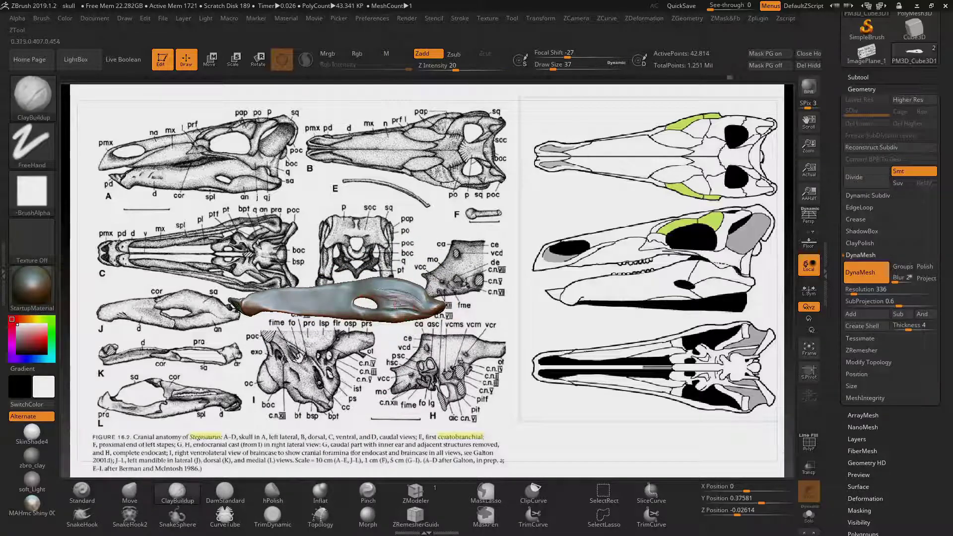
pyautogui.hotkey('ctrl', 'shift', 'z')
pyautogui.hotkey('ctrl', 'shift', 'z')
pyautogui.hotkey('ctrl', 'shift', 'z')
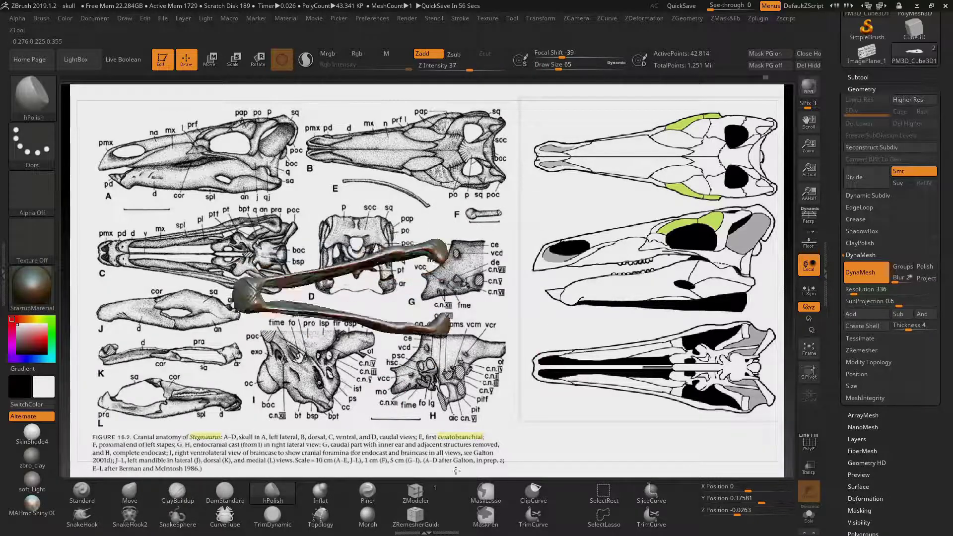
pyautogui.hotkey('ctrl', 'z')
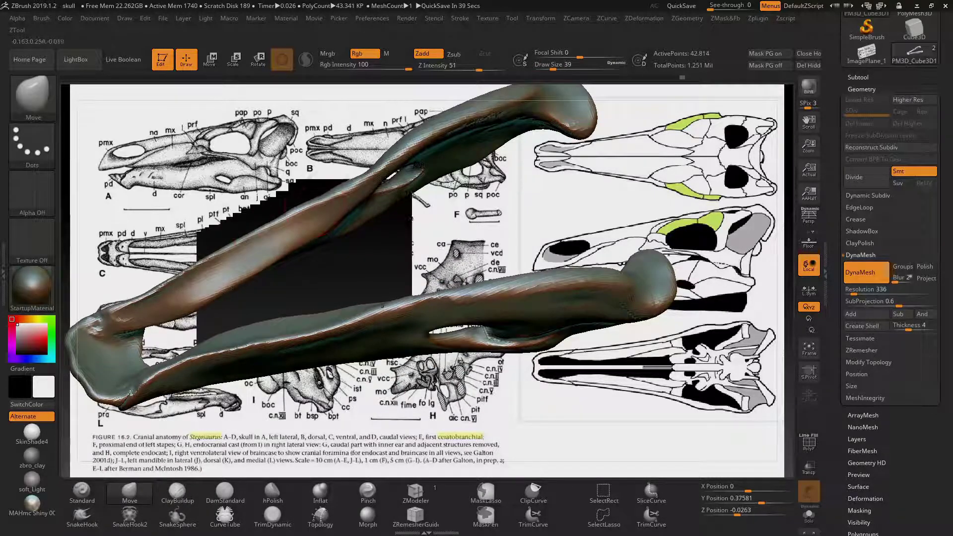
pyautogui.moveTo(318, 208)
pyautogui.mouseDown()
pyautogui.moveTo(417, 209)
pyautogui.moveTo(355, 284)
pyautogui.mouseUp()
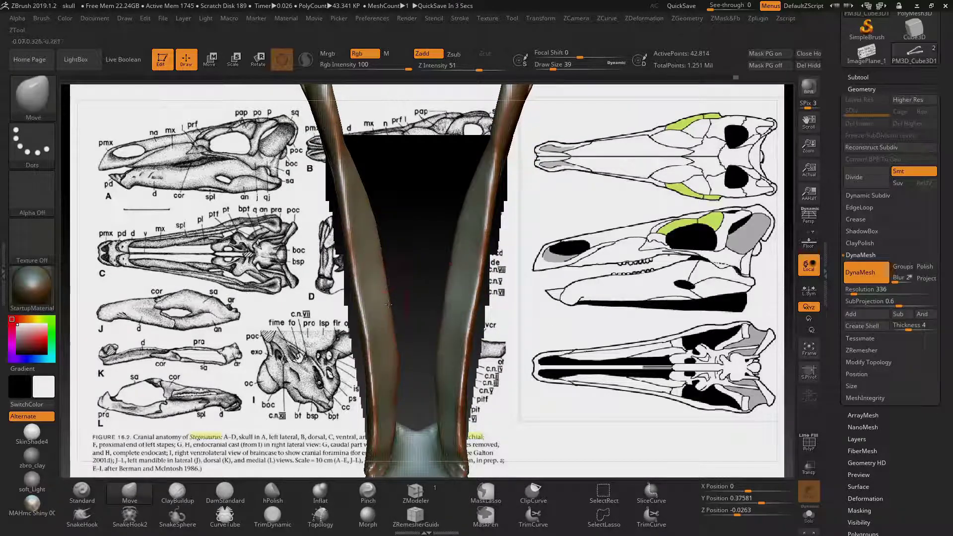
pyautogui.hotkey('ctrl', 's')
pyautogui.press('Return')
# Build up clay on the jaw surface, alternating hPolish and Move brushes.
pyautogui.moveTo(530, 315)
pyautogui.mouseDown()
pyautogui.moveTo(617, 202)
pyautogui.moveTo(615, 128)
pyautogui.mouseUp()
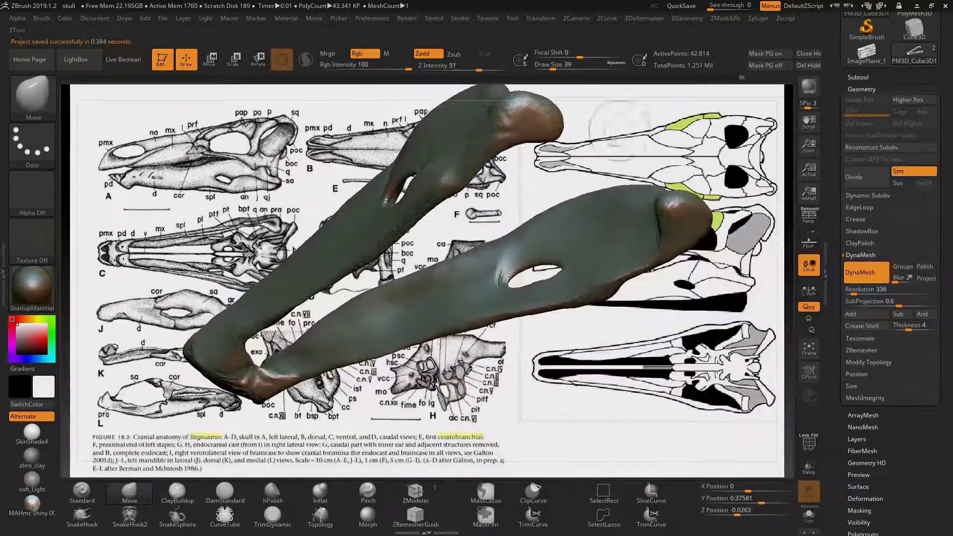
pyautogui.press('b')
pyautogui.press('c')
pyautogui.press('b')
pyautogui.moveTo(455, 283)
pyautogui.mouseDown()
pyautogui.moveTo(502, 259)
pyautogui.moveTo(526, 307)
pyautogui.moveTo(541, 303)
pyautogui.moveTo(427, 395)
pyautogui.moveTo(474, 282)
pyautogui.mouseUp()
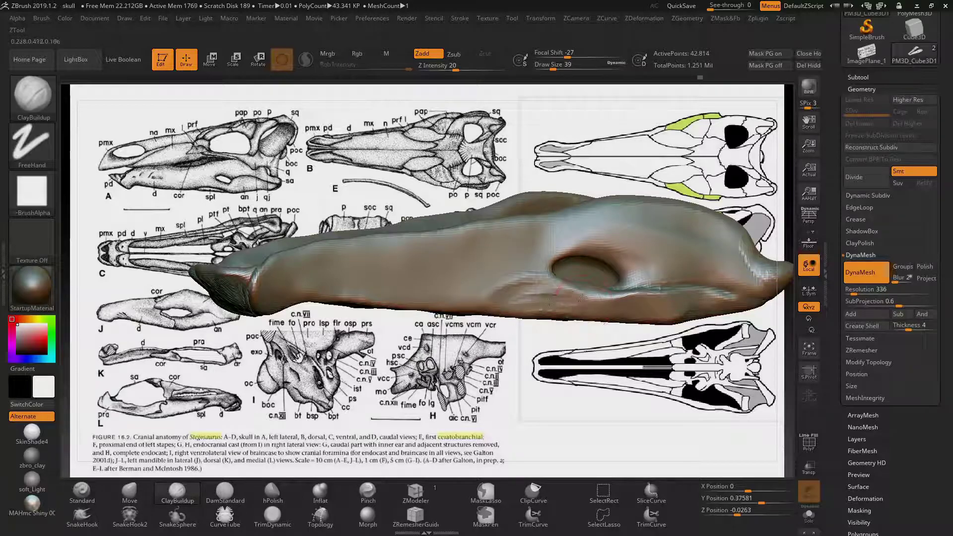
pyautogui.moveTo(549, 303)
pyautogui.mouseDown()
pyautogui.moveTo(422, 238)
pyautogui.moveTo(318, 168)
pyautogui.moveTo(303, 178)
pyautogui.moveTo(332, 250)
pyautogui.moveTo(499, 328)
pyautogui.moveTo(473, 379)
pyautogui.moveTo(361, 245)
pyautogui.moveTo(538, 98)
pyautogui.mouseUp()
pyautogui.press('b')
pyautogui.press('h')
pyautogui.press('p')
pyautogui.press('b')
pyautogui.press('m')
pyautogui.press('v')
pyautogui.press('b')
pyautogui.press('h')
pyautogui.press('p')
# Pull the upright jaw with Move, polish it smaller, and smooth an area with Shift.
pyautogui.moveTo(401, 227)
pyautogui.mouseDown()
pyautogui.moveTo(387, 218)
pyautogui.moveTo(375, 229)
pyautogui.moveTo(402, 230)
pyautogui.mouseUp()
pyautogui.press('b')
pyautogui.press('m')
pyautogui.press('v')
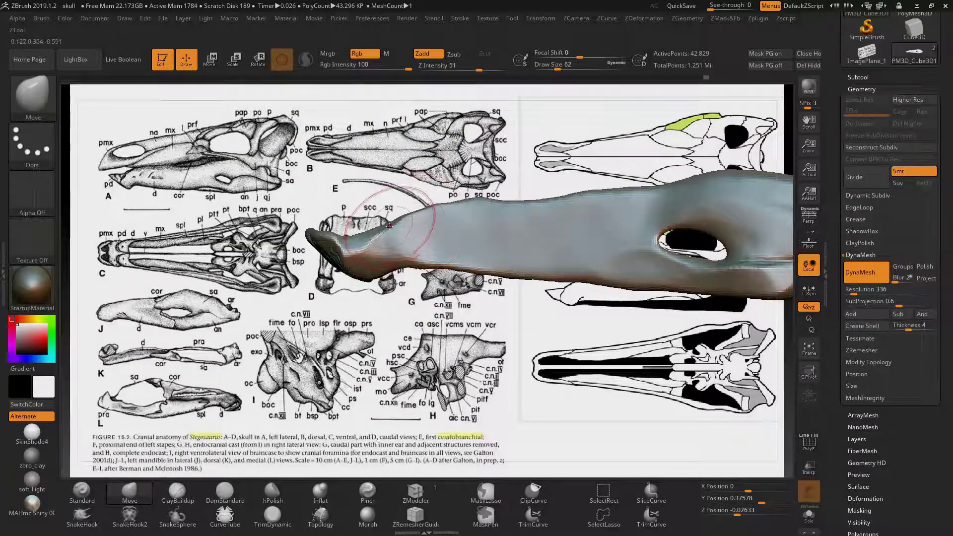
pyautogui.moveTo(609, 200)
pyautogui.keyDown('shift'); pyautogui.mouseDown()
pyautogui.moveTo(497, 238)
pyautogui.moveTo(326, 319)
pyautogui.moveTo(472, 357)
pyautogui.moveTo(575, 398)
pyautogui.moveTo(575, 322)
pyautogui.mouseUp(); pyautogui.keyUp('shift')
pyautogui.press('b')
pyautogui.press('h')
pyautogui.press('p')
pyautogui.press('b')
pyautogui.press('c')
pyautogui.press('b')
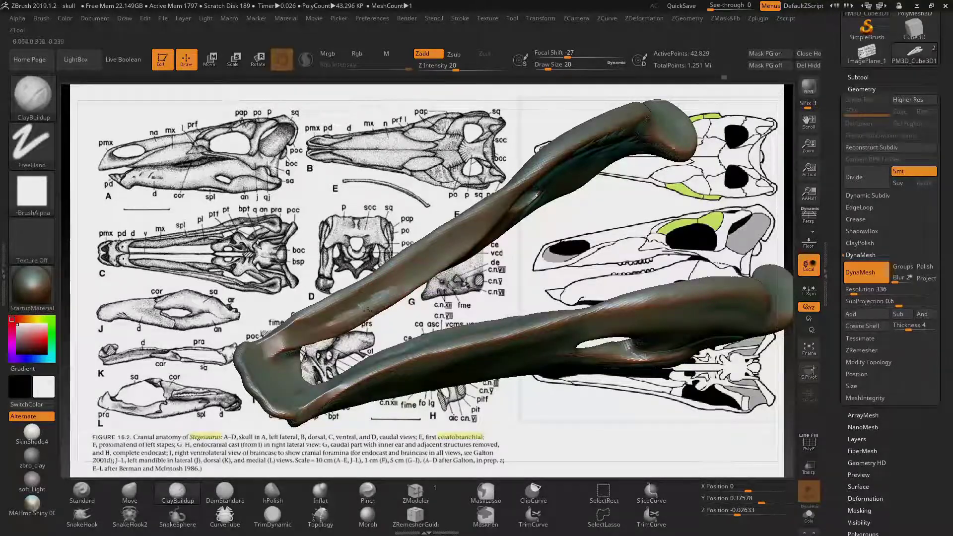
pyautogui.moveTo(407, 327)
pyautogui.mouseDown()
pyautogui.moveTo(298, 395)
pyautogui.moveTo(604, 315)
pyautogui.moveTo(364, 243)
pyautogui.moveTo(560, 372)
pyautogui.moveTo(318, 300)
pyautogui.mouseUp()
pyautogui.press('shift')
# Alternate hPolish and ClayBuildup on the jaw from side, top and end-on views.
pyautogui.press('b')
pyautogui.press('h')
pyautogui.press('p')
pyautogui.press('b')
pyautogui.press('c')
pyautogui.press('b')
pyautogui.moveTo(452, 243); pyautogui.dragTo(538, 228)
pyautogui.press('b')
pyautogui.press('h')
pyautogui.press('p')
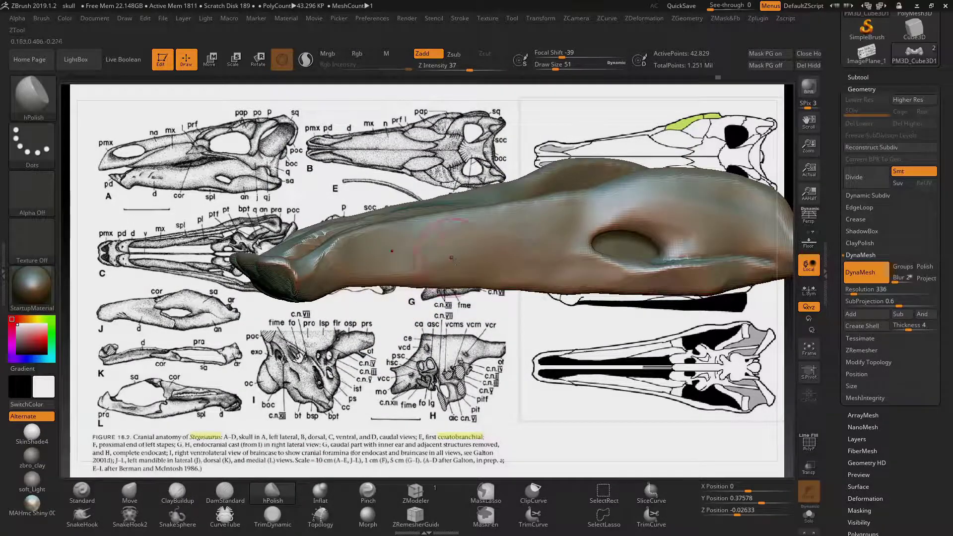
pyautogui.moveTo(455, 262); pyautogui.dragTo(372, 303)
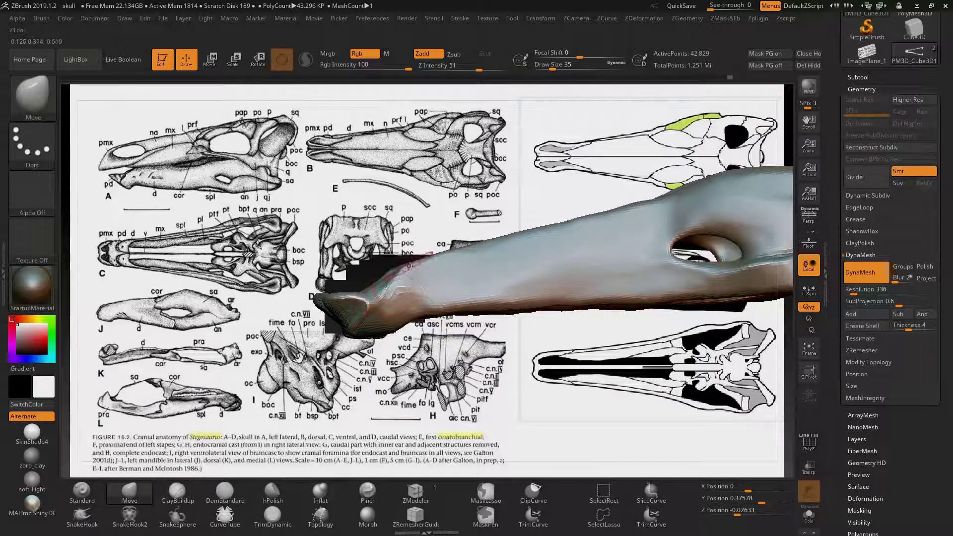
pyautogui.moveTo(409, 266)
pyautogui.mouseDown()
pyautogui.moveTo(554, 315)
pyautogui.moveTo(488, 302)
pyautogui.moveTo(505, 330)
pyautogui.moveTo(509, 233)
pyautogui.moveTo(298, 197)
pyautogui.mouseUp()
# Continue clay and polish passes, then carve creases into the jaw with DamStandard.
pyautogui.press('b')
pyautogui.press('c')
pyautogui.press('b')
pyautogui.press('b')
pyautogui.press('h')
pyautogui.press('p')
pyautogui.press('b')
pyautogui.press('c')
pyautogui.press('b')
pyautogui.press('b')
pyautogui.press('d')
pyautogui.press('s')
pyautogui.press('b')
pyautogui.press('c')
pyautogui.press('b')
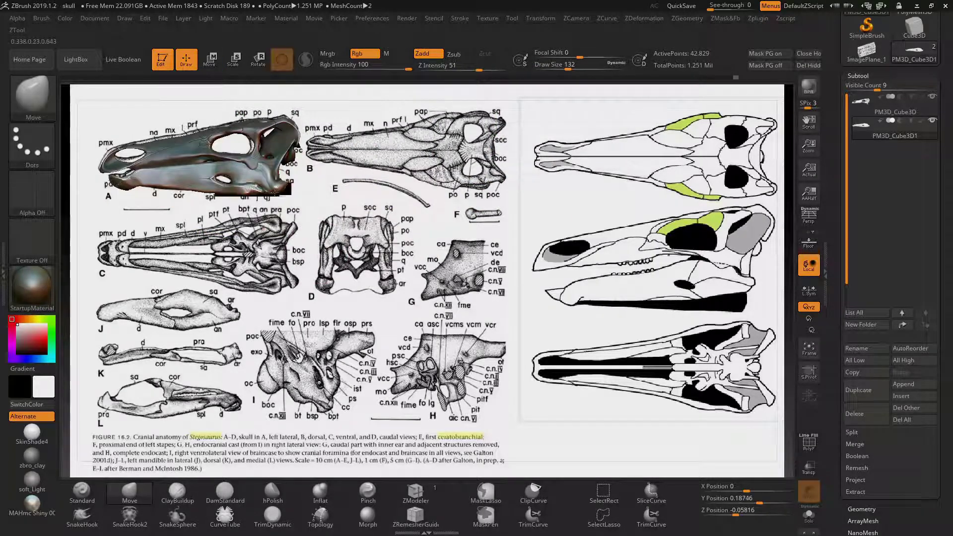
# Move the jaw up over skull drawing A, then orbit and build up clay on the skull.
pyautogui.moveTo(199, 171); pyautogui.dragTo(199, 109)
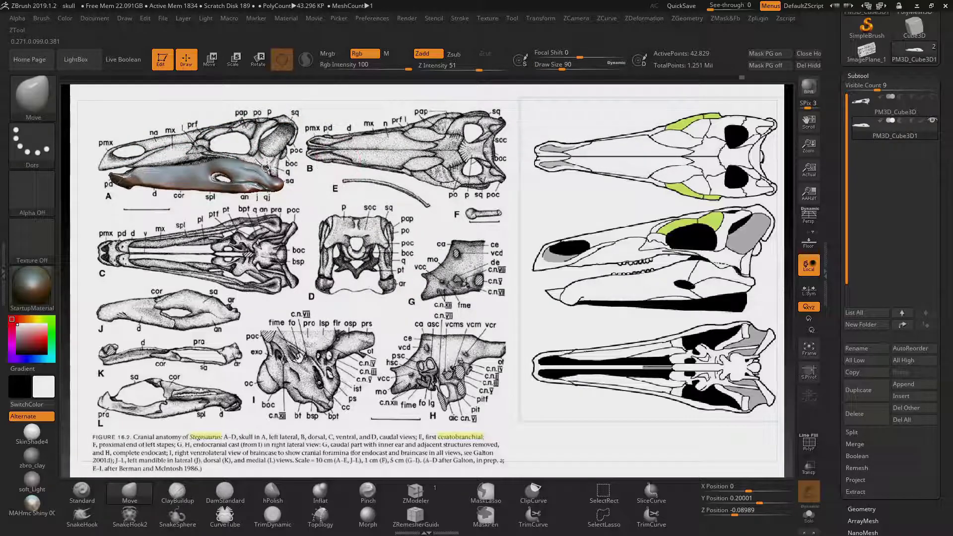
pyautogui.moveTo(303, 281); pyautogui.dragTo(538, 292)
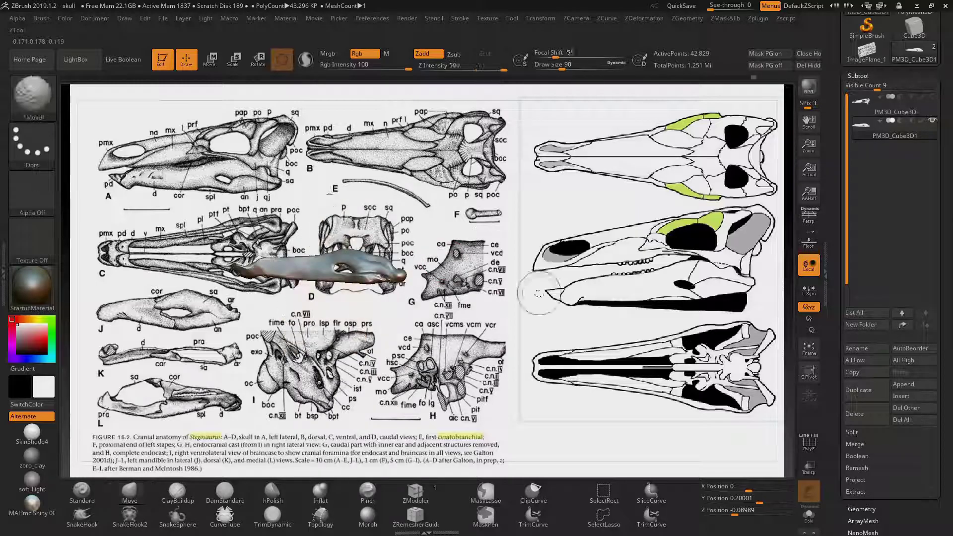
pyautogui.moveTo(512, 165); pyautogui.dragTo(557, 69)
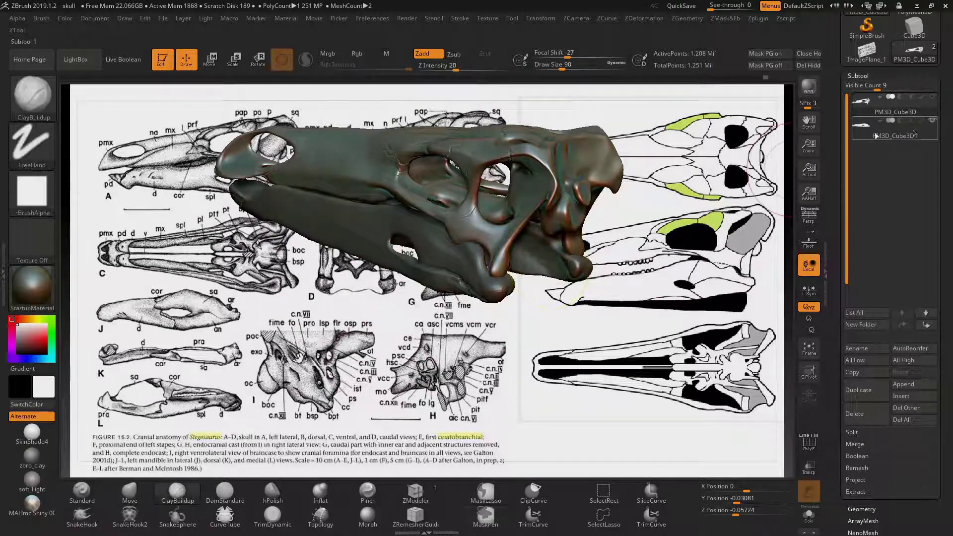
pyautogui.moveTo(489, 258)
pyautogui.mouseDown()
pyautogui.moveTo(550, 197)
pyautogui.moveTo(524, 244)
pyautogui.mouseUp()
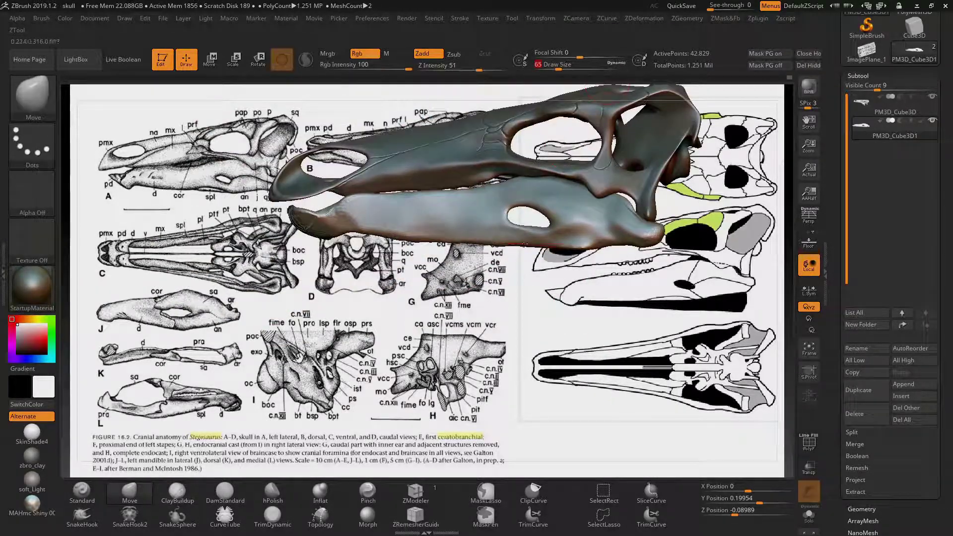
pyautogui.moveTo(602, 222); pyautogui.dragTo(645, 243)
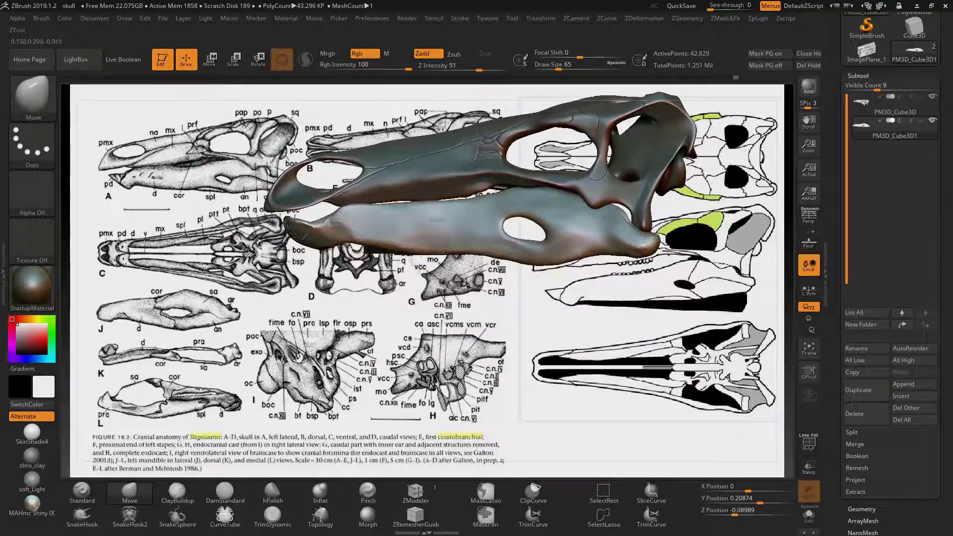
pyautogui.moveTo(476, 198)
pyautogui.mouseDown()
pyautogui.moveTo(538, 332)
pyautogui.moveTo(539, 210)
pyautogui.moveTo(396, 174)
pyautogui.mouseUp()
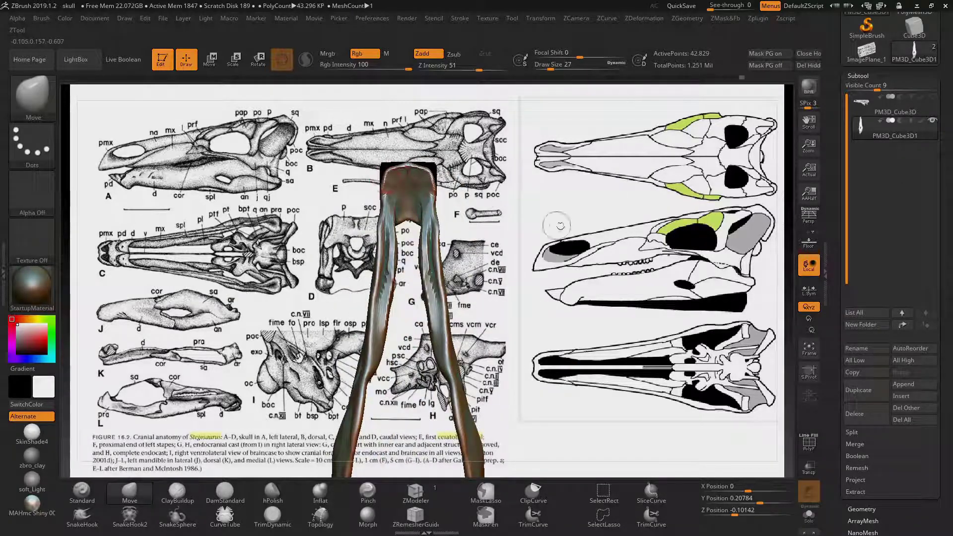
pyautogui.moveTo(560, 225)
pyautogui.mouseDown()
pyautogui.moveTo(358, 222)
pyautogui.moveTo(432, 211)
pyautogui.mouseUp()
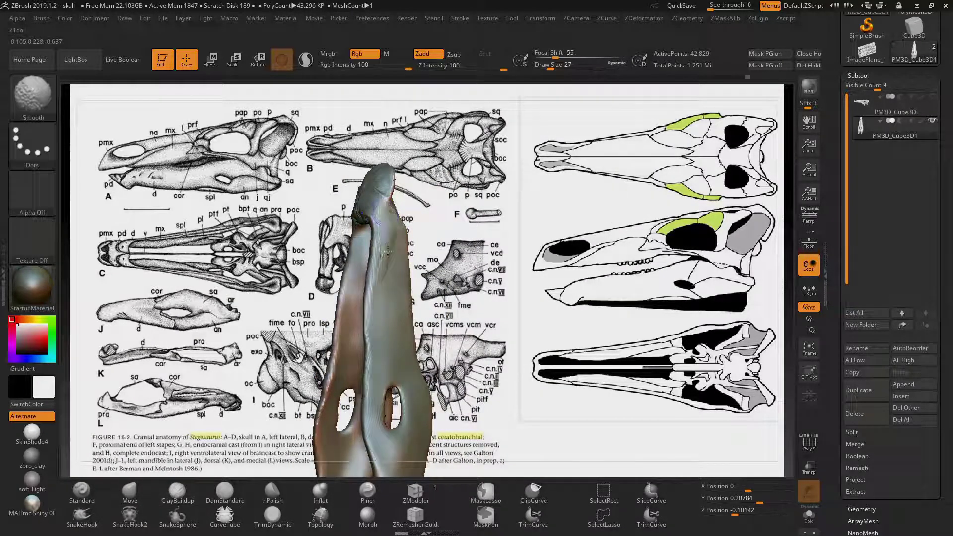
pyautogui.press('b')
pyautogui.press('c')
pyautogui.press('b')
pyautogui.moveTo(387, 252)
pyautogui.mouseDown()
pyautogui.moveTo(339, 303)
pyautogui.moveTo(449, 316)
pyautogui.mouseUp()
pyautogui.moveTo(343, 262); pyautogui.dragTo(466, 284)
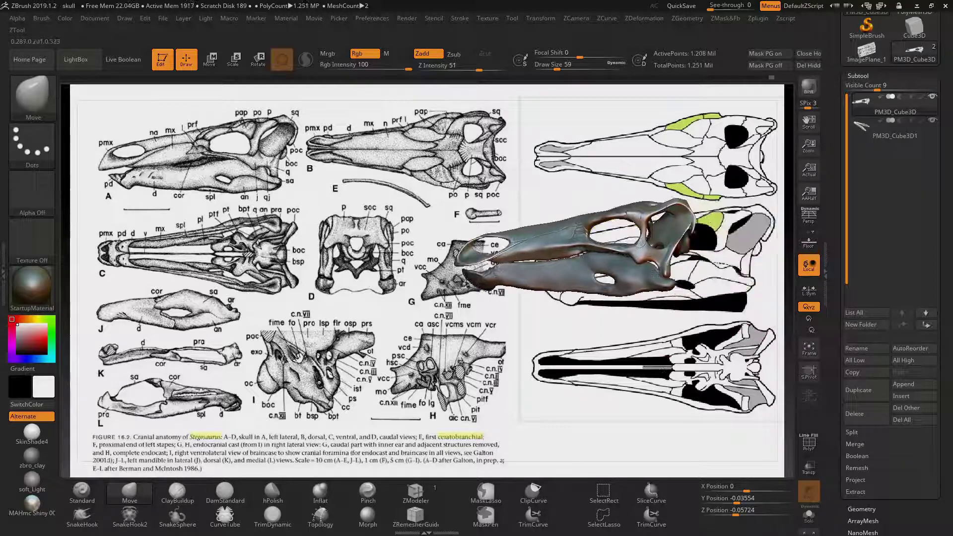
# Save the skull project, then check and dismiss the project browser and tool-loading dialog.
pyautogui.hotkey('ctrl', 's')
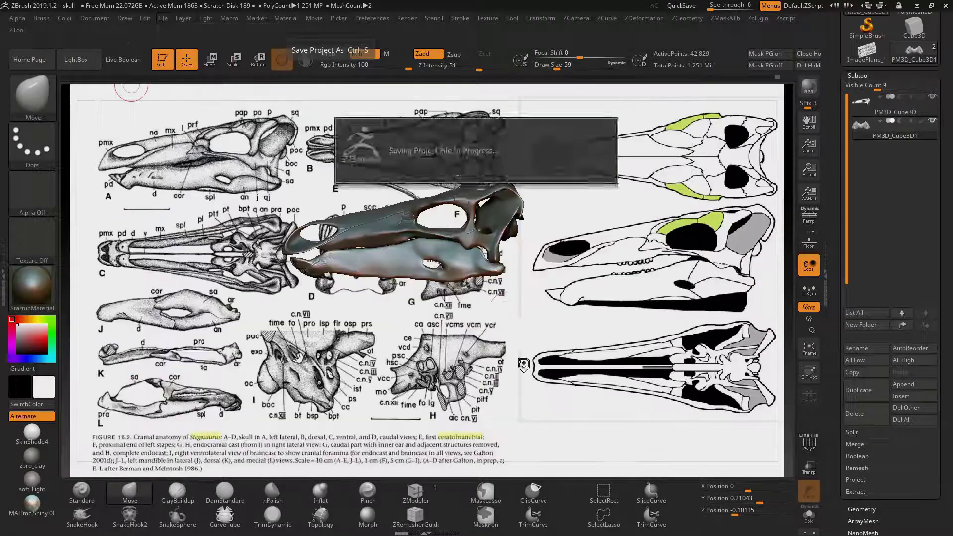
pyautogui.press(',')
pyautogui.press(',')
pyautogui.press('Escape')
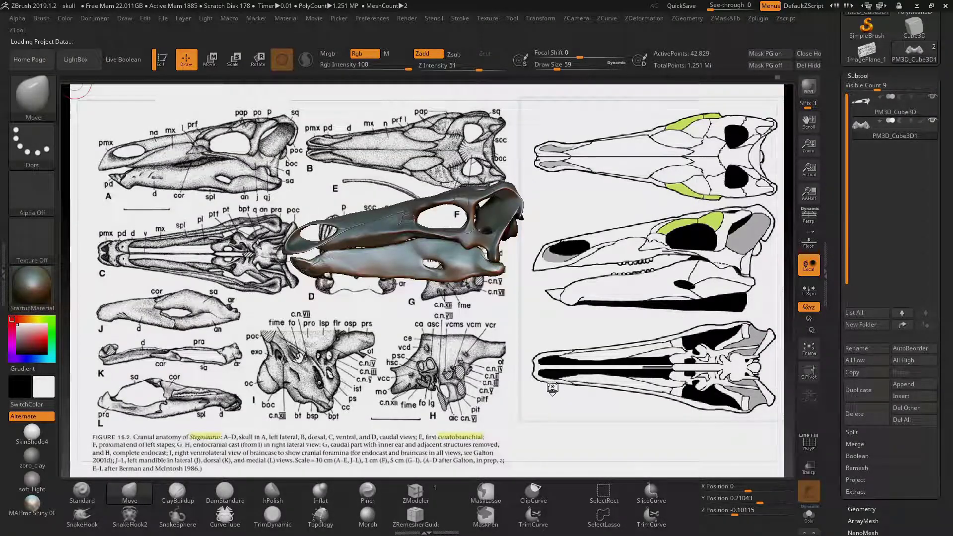
pyautogui.hotkey('ctrl', 'i')
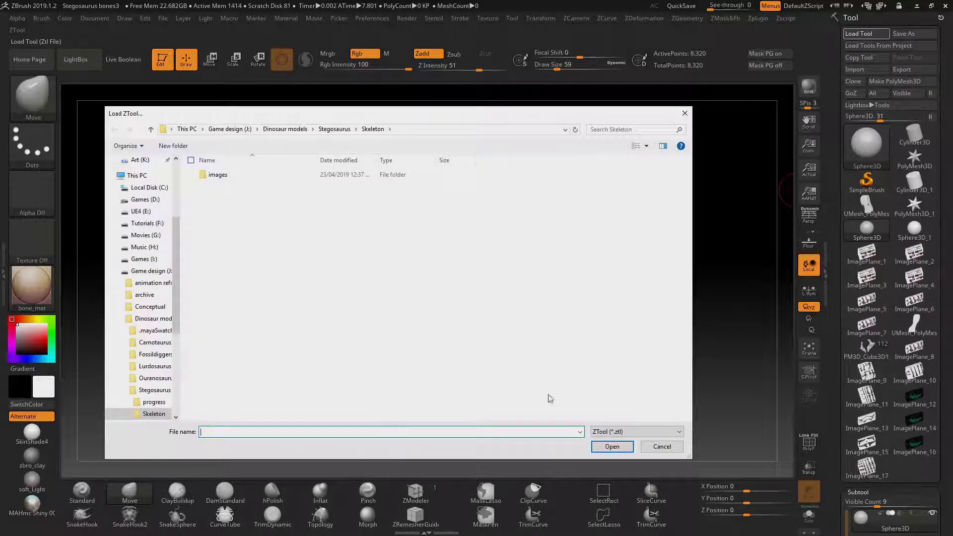
pyautogui.click(662, 446)
pyautogui.click(854, 65)
pyautogui.click(636, 431)
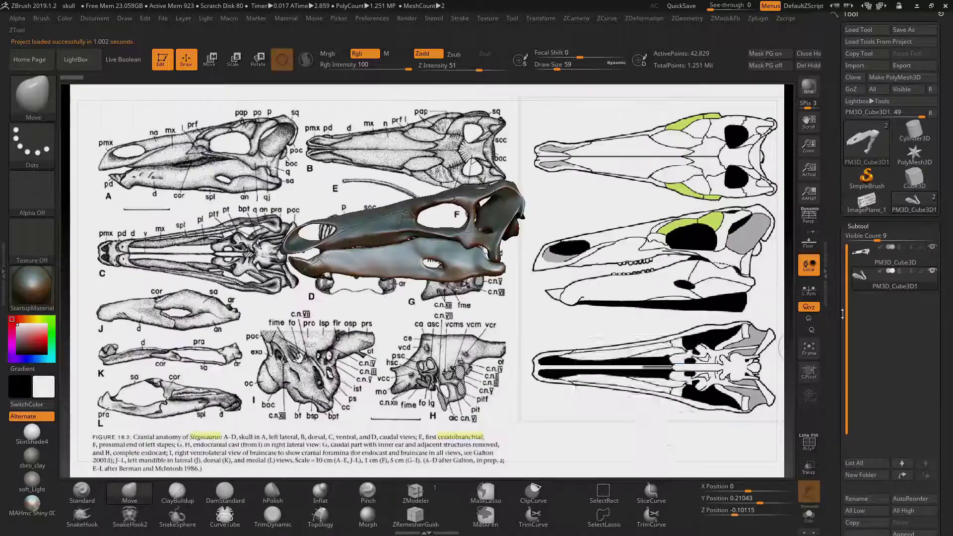
# Rename the first subtool to 'skull' and export the mesh.
pyautogui.click(893, 65)
pyautogui.write('skull')
pyautogui.press('Return')
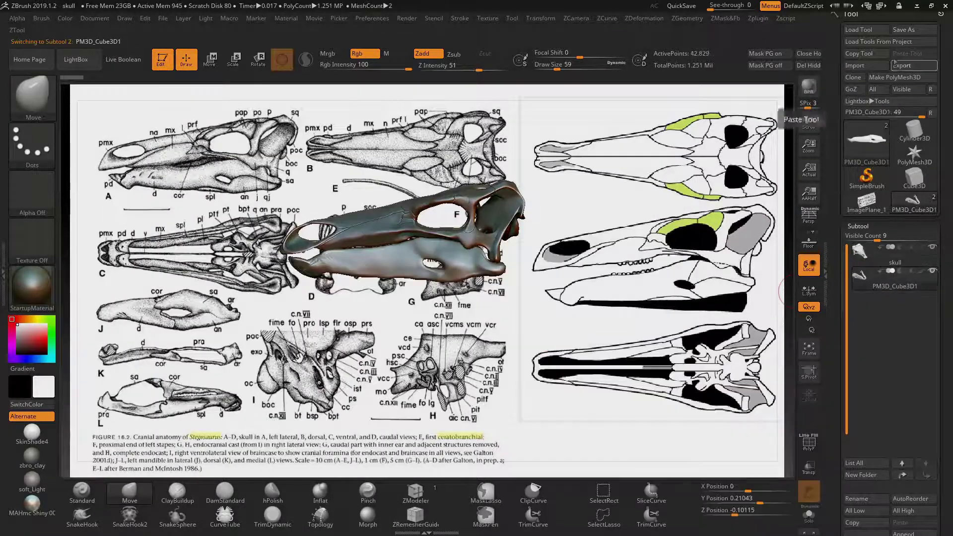
pyautogui.click(895, 63)
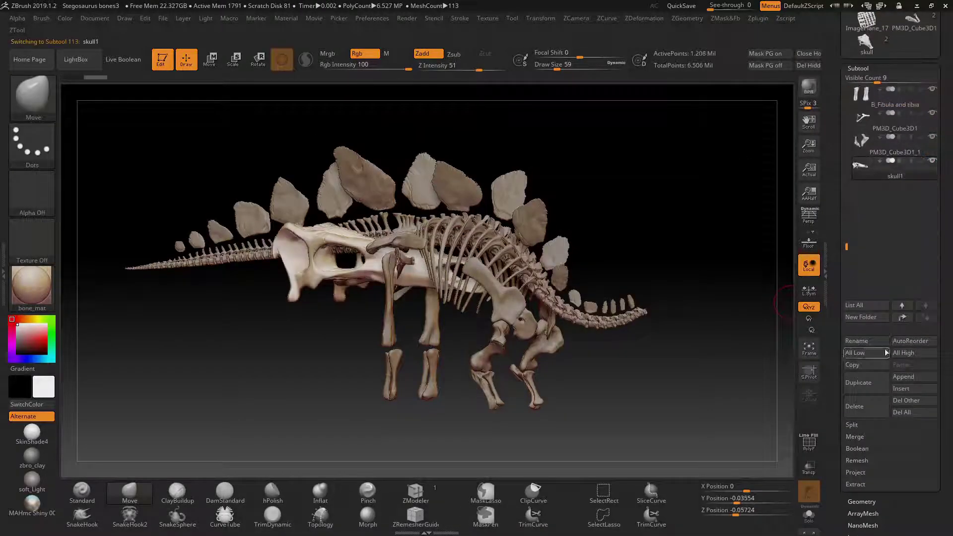
# Append the skull tool, shrink it onto the front of the neck, and Save As the project.
pyautogui.click(903, 376)
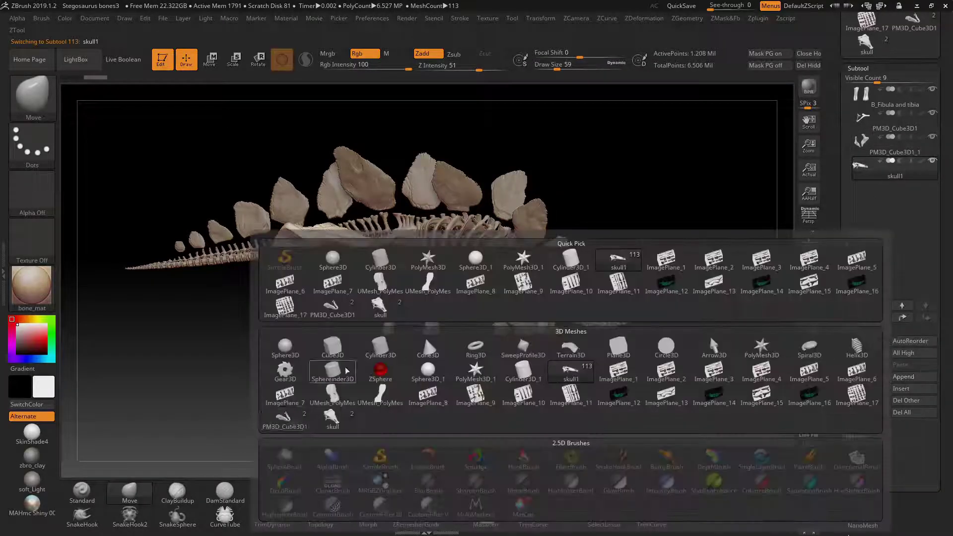
pyautogui.click(331, 305)
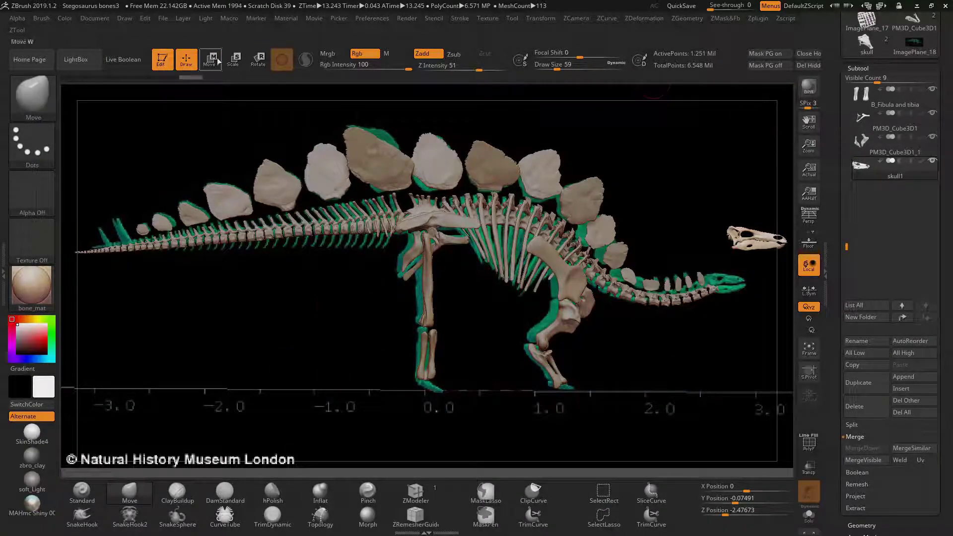
pyautogui.moveTo(617, 94); pyautogui.dragTo(609, 94)
pyautogui.press('w')
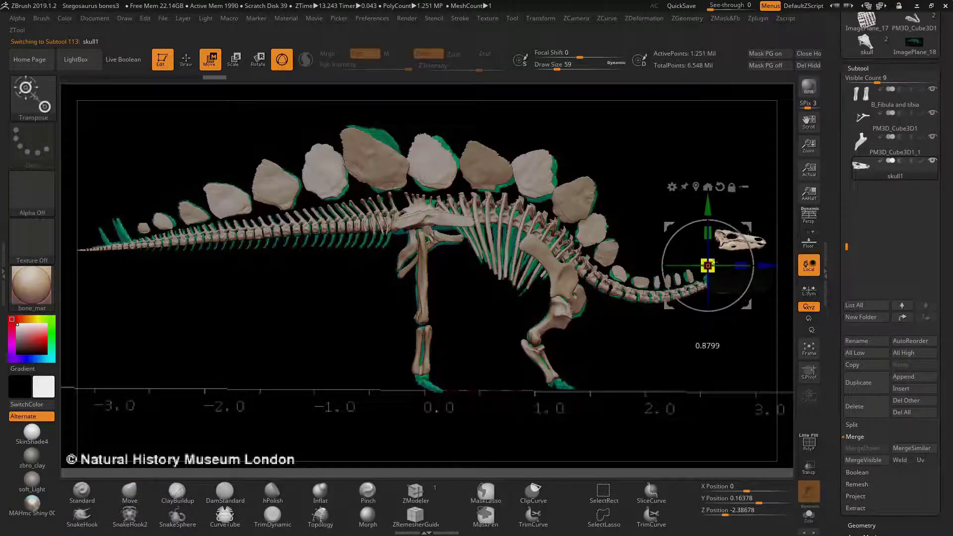
pyautogui.moveTo(749, 219); pyautogui.dragTo(764, 240)
pyautogui.press('q')
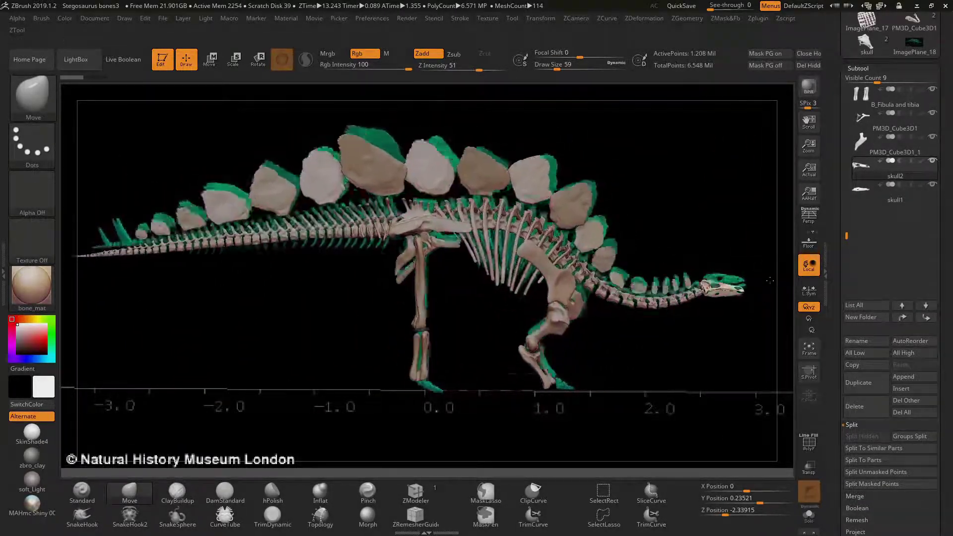
pyautogui.press('r')
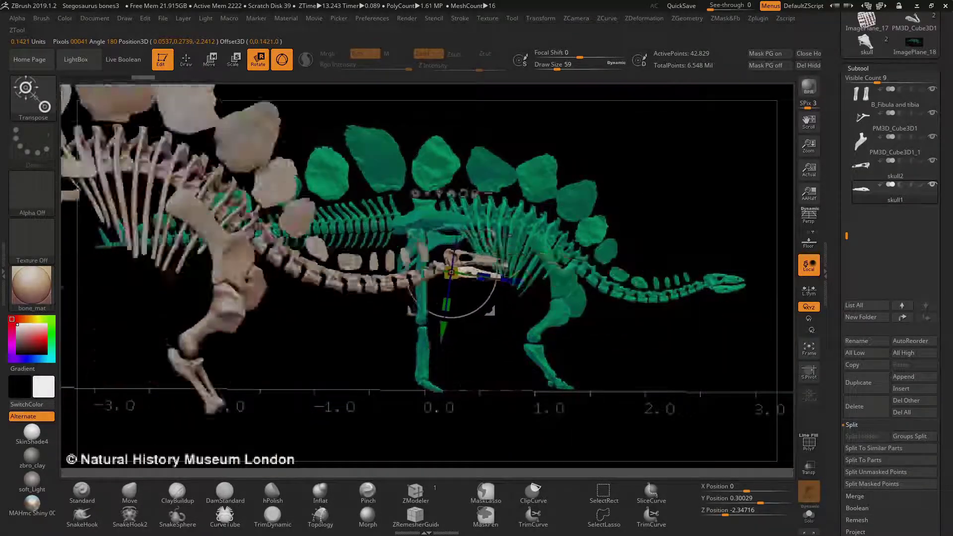
pyautogui.click(163, 18)
pyautogui.click(238, 31)
# Choose Stegosaurus bones3 and confirm replacing the existing project file.
pyautogui.click(611, 504)
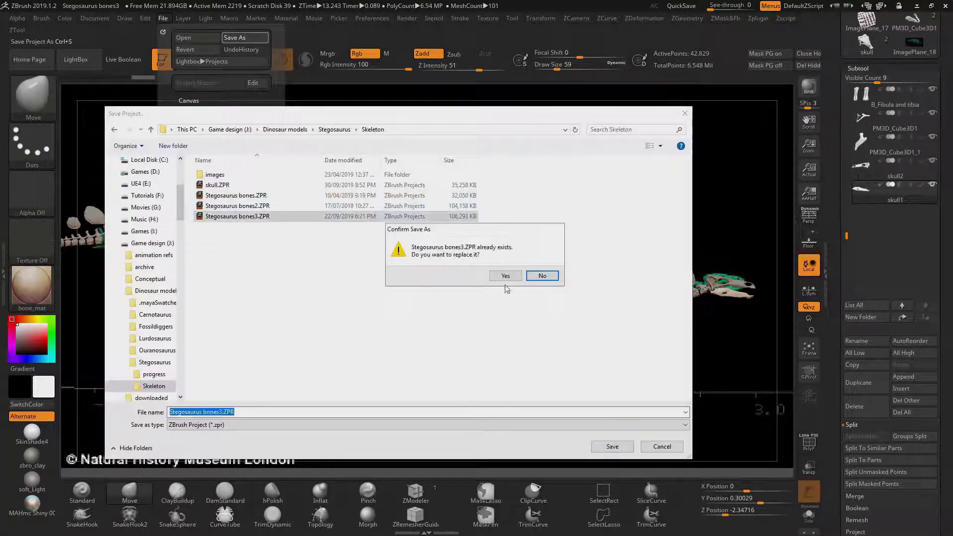
pyautogui.click(542, 275)
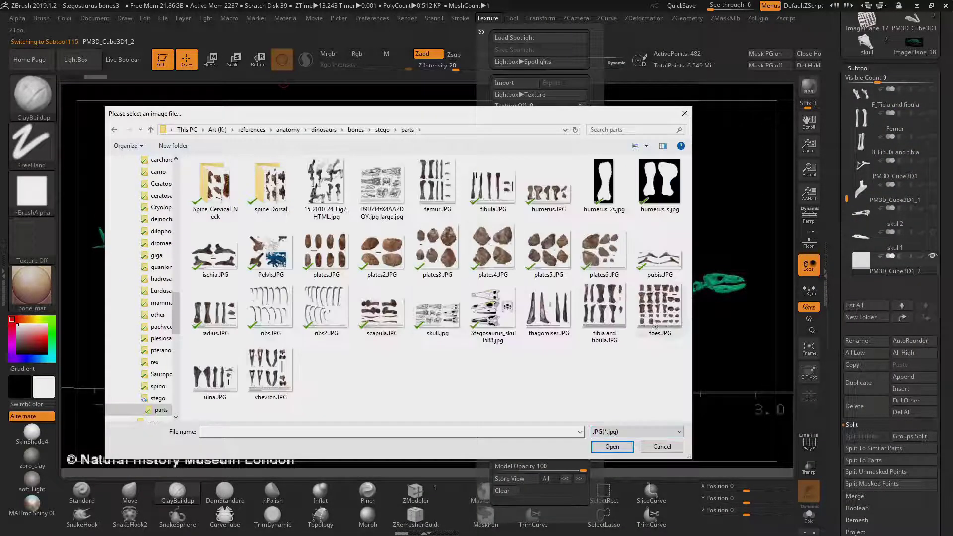
# Load toes.JPG as reference and mask blocks over toe bones H, A, S, Y, O and E.
pyautogui.doubleClick(655, 324)
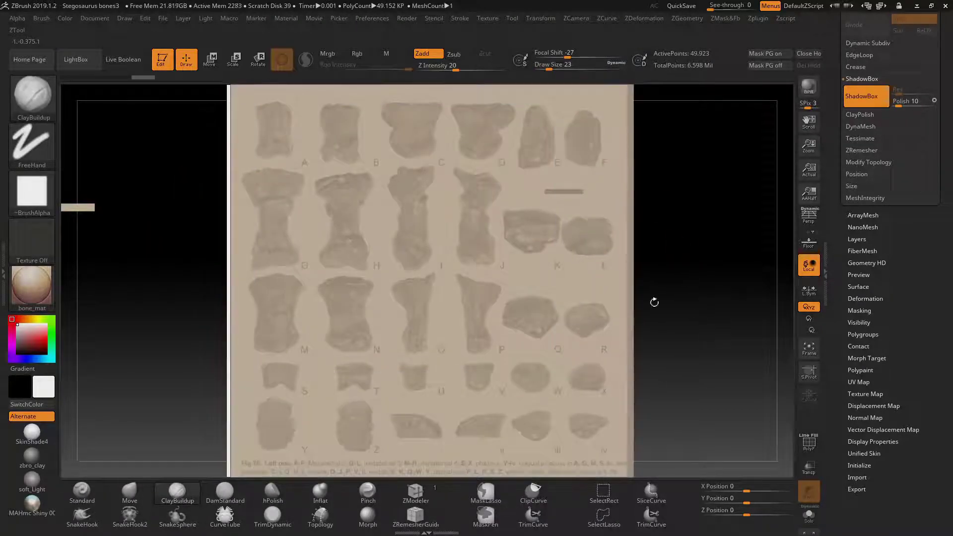
pyautogui.moveTo(370, 178); pyautogui.dragTo(322, 184)
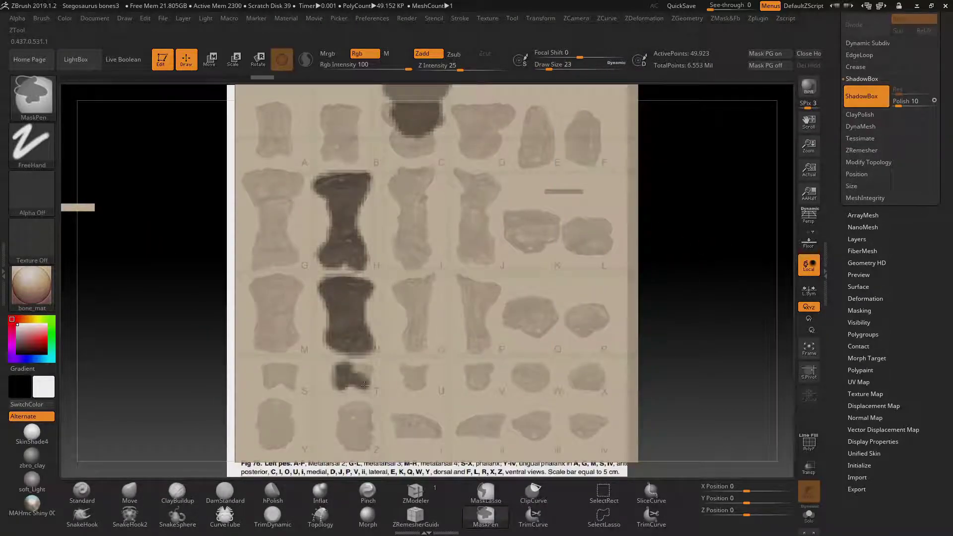
pyautogui.hotkey('ctrl', 'shift', 'a')
pyautogui.keyDown('ctrl'); pyautogui.moveTo(273, 107); pyautogui.dragTo(280, 161); pyautogui.keyUp('ctrl')
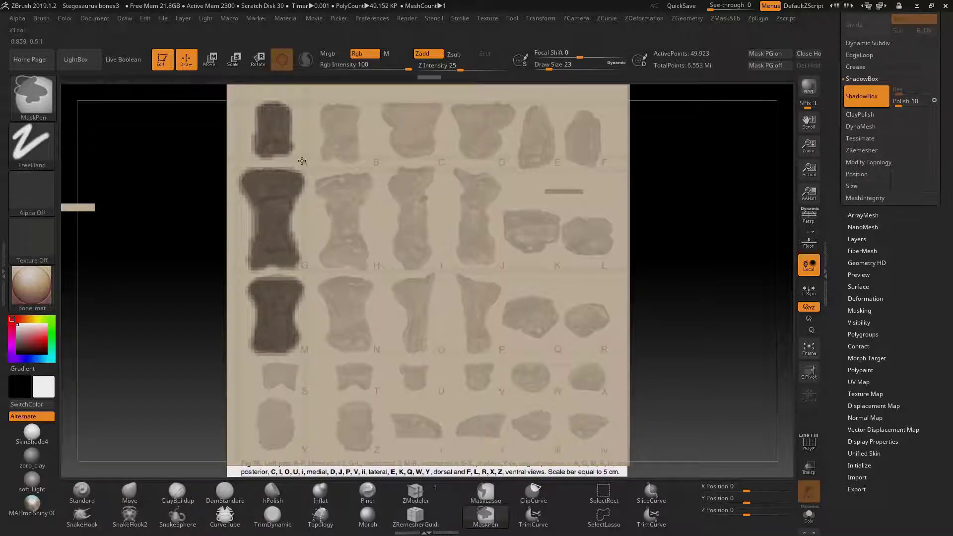
pyautogui.keyDown('ctrl'); pyautogui.moveTo(275, 365); pyautogui.dragTo(275, 437); pyautogui.keyUp('ctrl')
pyautogui.keyDown('ctrl'); pyautogui.moveTo(412, 347); pyautogui.dragTo(421, 300); pyautogui.keyUp('ctrl')
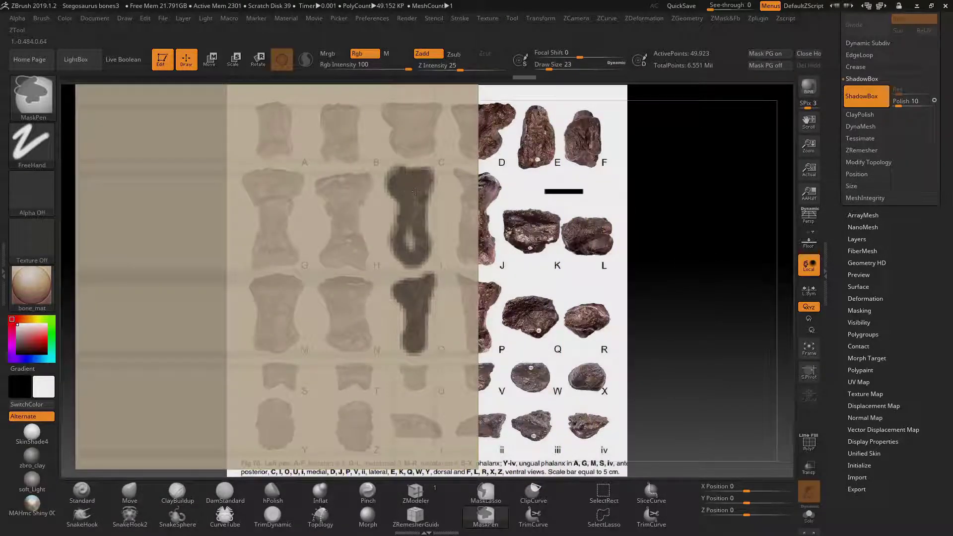
pyautogui.hotkey('ctrl', 'shift', 'a')
pyautogui.keyDown('ctrl'); pyautogui.moveTo(536, 106); pyautogui.dragTo(537, 166); pyautogui.keyUp('ctrl')
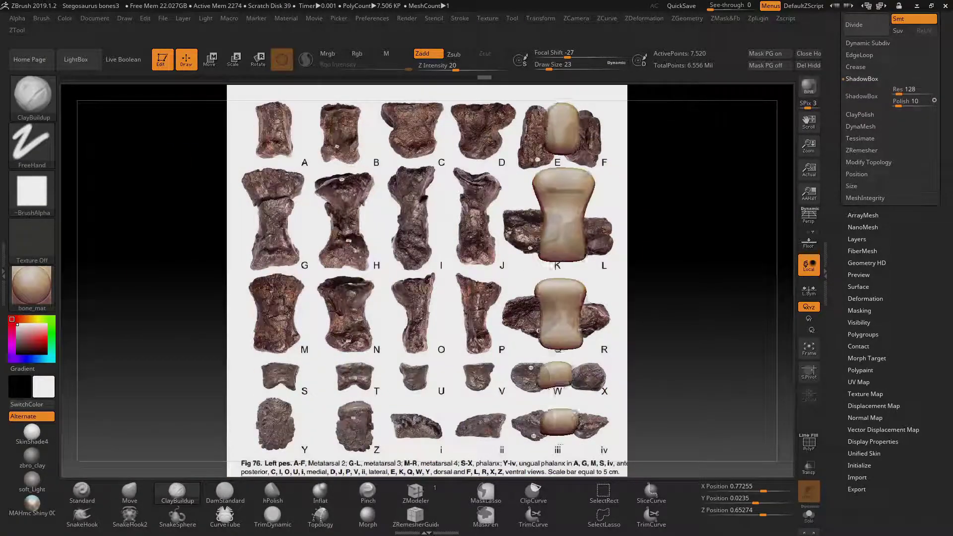
# Try a DynaMesh remesh of the block-out, undo it, and select the blocks over bones G and A.
pyautogui.click(863, 131)
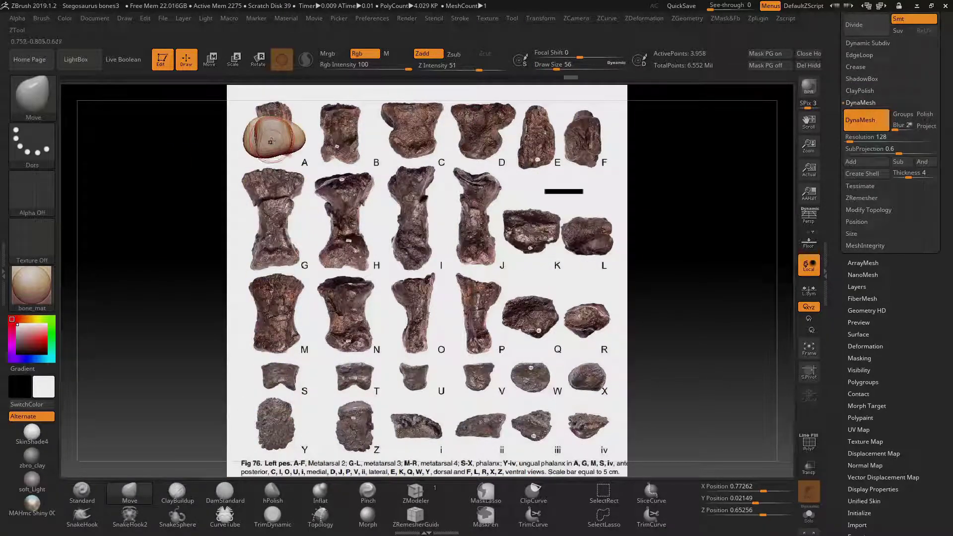
pyautogui.hotkey('ctrl', 'z')
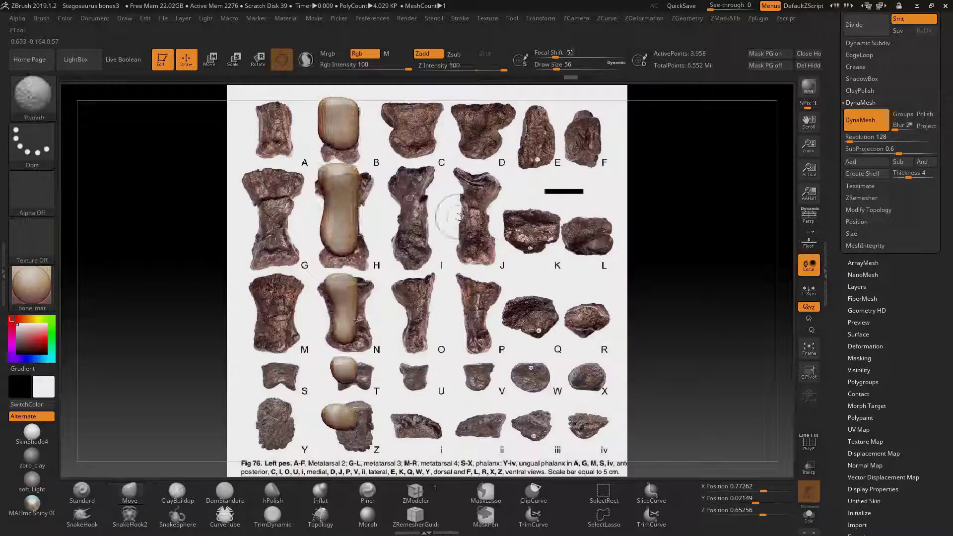
pyautogui.keyDown('alt'); pyautogui.click(297, 195); pyautogui.keyUp('alt')
pyautogui.keyDown('alt'); pyautogui.click(258, 138); pyautogui.keyUp('alt')
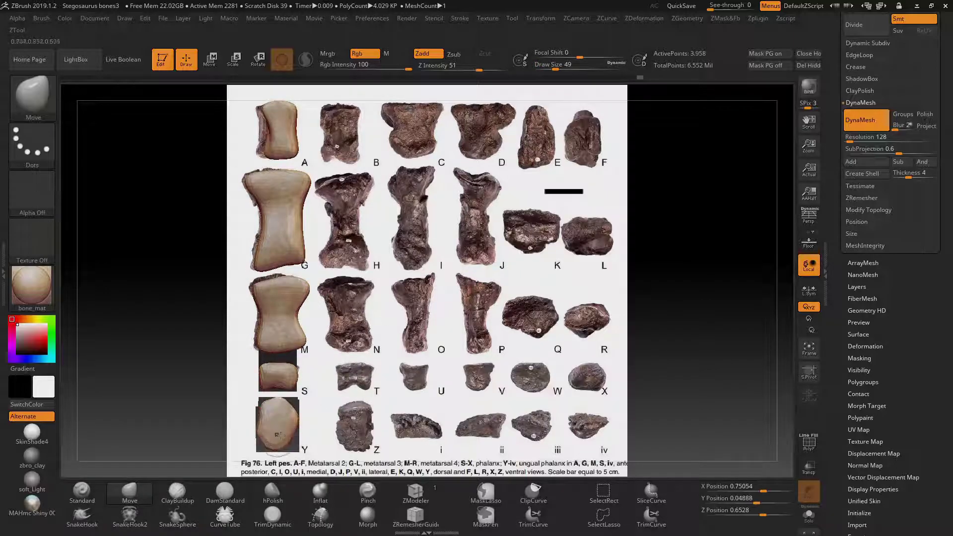
pyautogui.hotkey('ctrl', 'shift', 'z')
pyautogui.hotkey('ctrl', 'shift', 'z')
pyautogui.hotkey('ctrl', 'shift', 'z')
pyautogui.hotkey('ctrl', 'shift', 'z')
pyautogui.hotkey('ctrl', 'shift', 'z')
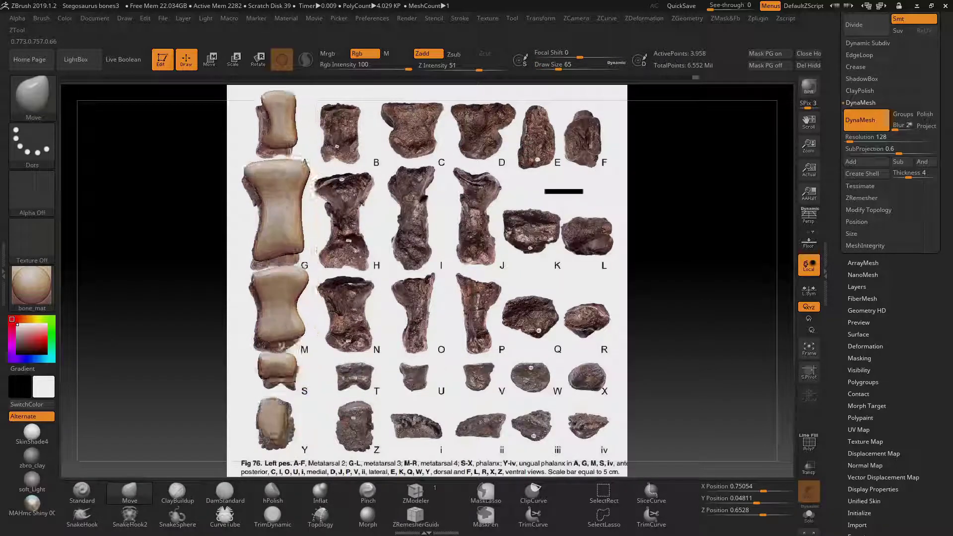
# Replay the foot bones' reshaping history forward through columns B, C and D.
pyautogui.hotkey('ctrl', 'z')
pyautogui.hotkey('ctrl', 'z')
pyautogui.hotkey('ctrl', 'z')
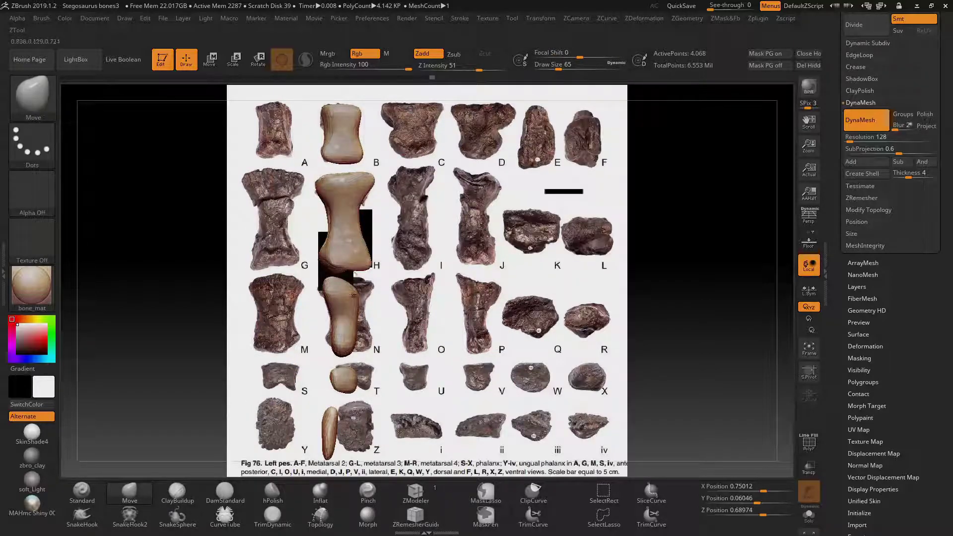
pyautogui.hotkey('ctrl', 'shift', 'z')
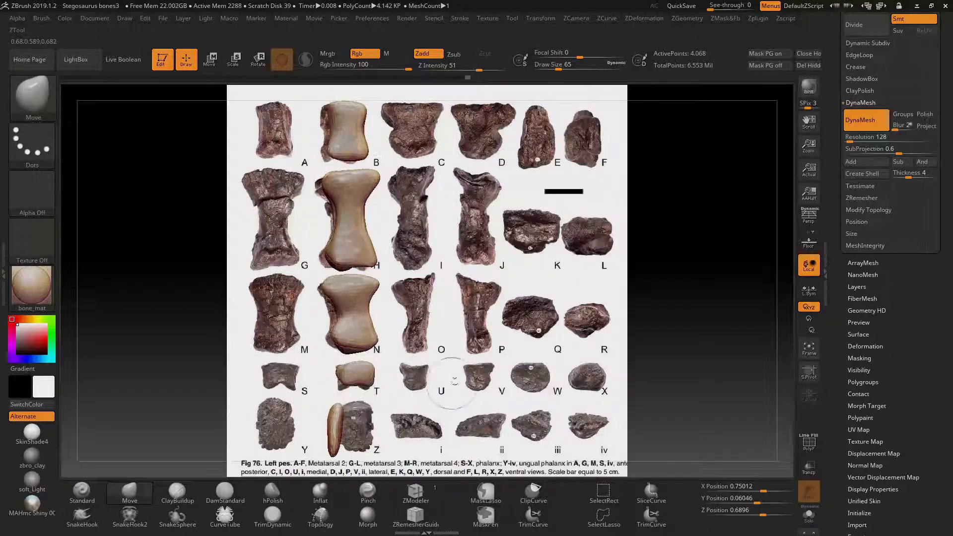
pyautogui.hotkey('ctrl', 'shift', 'z')
pyautogui.hotkey('ctrl', 'shift', 'z')
pyautogui.hotkey('ctrl', 'shift', 'z')
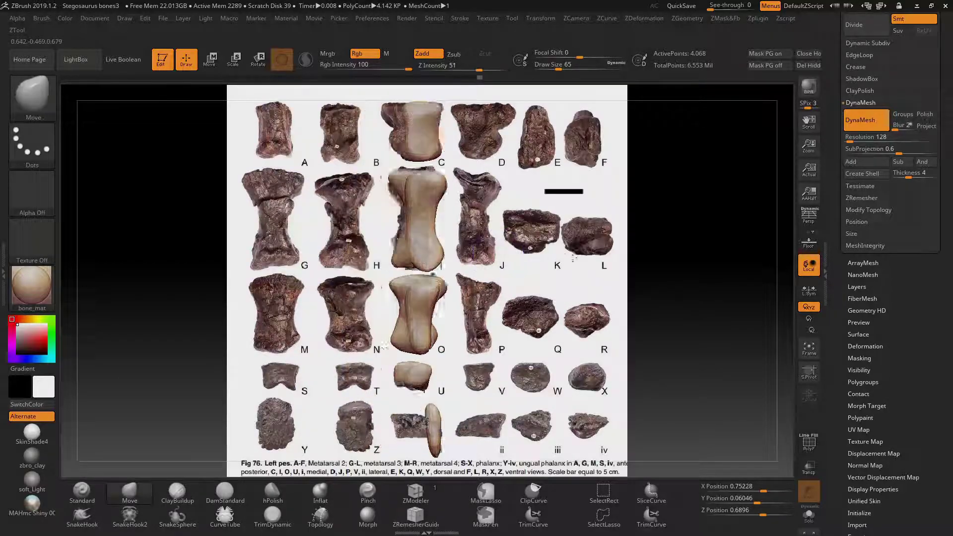
pyautogui.hotkey('ctrl', 'shift', 'z')
pyautogui.hotkey('ctrl', 'shift', 'z')
pyautogui.hotkey('ctrl', 'shift', 'z')
pyautogui.hotkey('ctrl', 'shift', 'z')
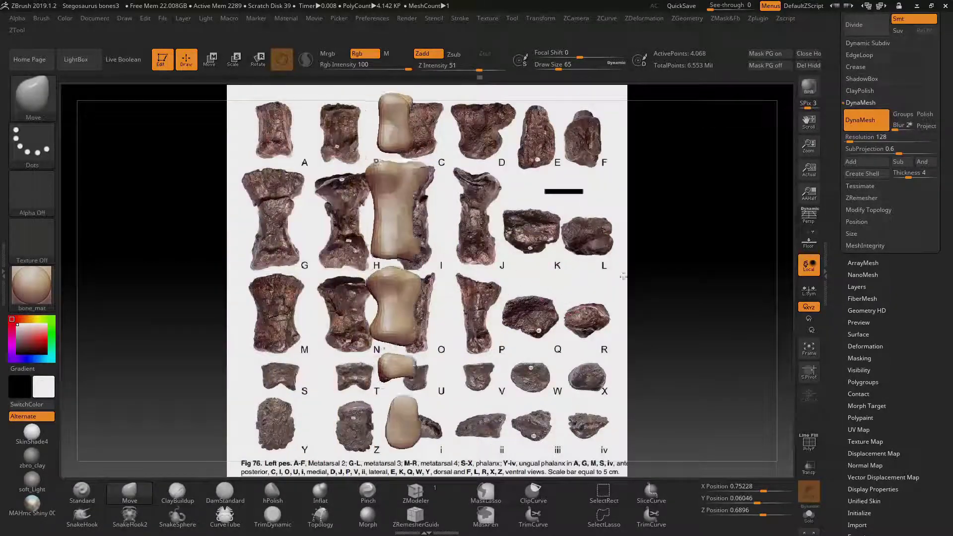
pyautogui.hotkey('ctrl', 'shift', 'z')
pyautogui.hotkey('ctrl', 'shift', 'z')
pyautogui.hotkey('ctrl', 'shift', 'z')
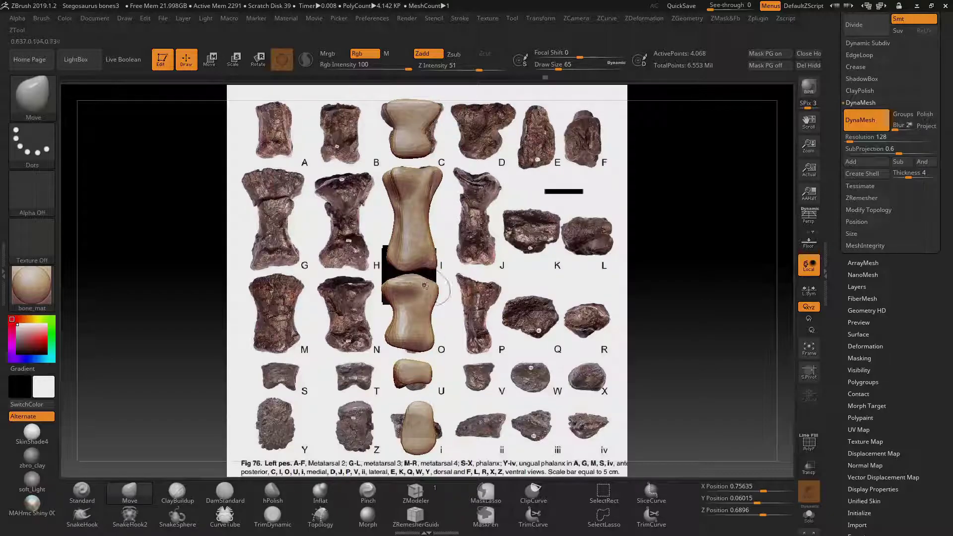
pyautogui.hotkey('ctrl', 'shift', 'z')
pyautogui.hotkey('ctrl', 'shift', 'z')
pyautogui.hotkey('ctrl', 'shift', 'z')
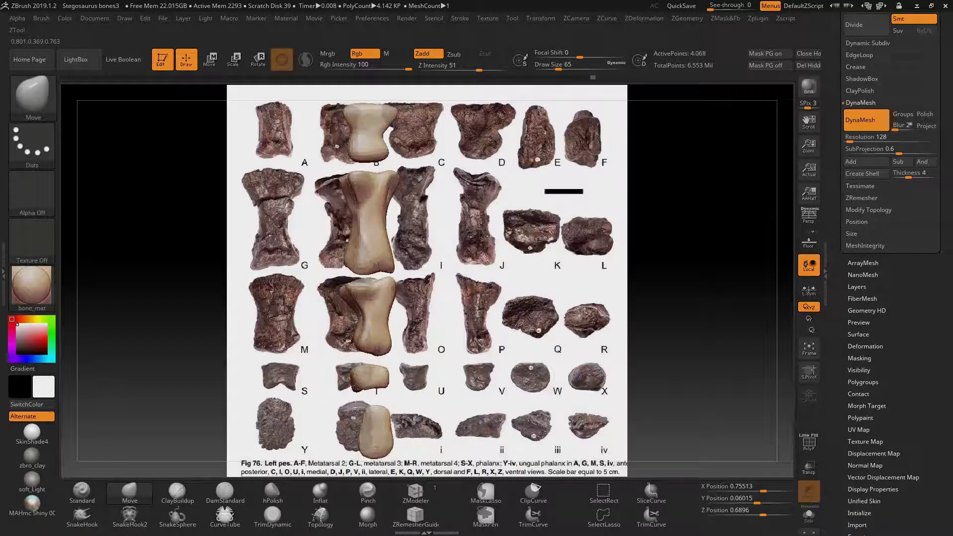
pyautogui.hotkey('ctrl', 'shift', 'z')
pyautogui.hotkey('ctrl', 'shift', 'z')
pyautogui.hotkey('ctrl', 'shift', 'z')
pyautogui.hotkey('ctrl', 'shift', 'z')
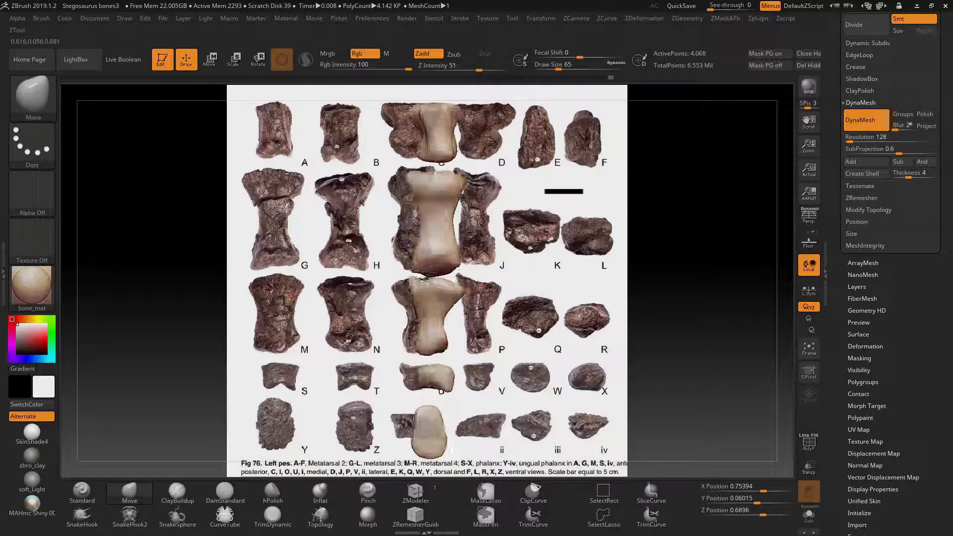
pyautogui.hotkey('ctrl', 'shift', 'z')
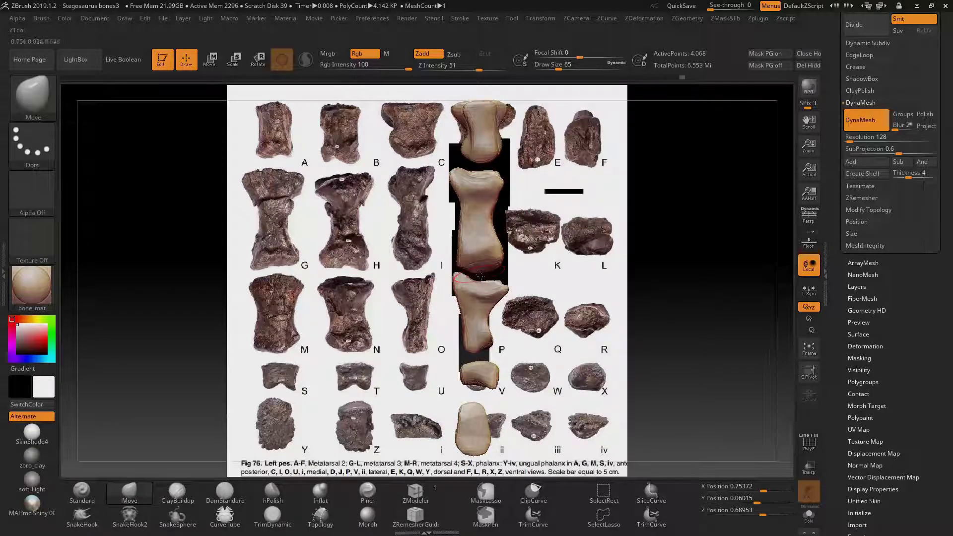
pyautogui.hotkey('ctrl', 'shift', 'z')
# Step back and forth between the bone layouts over columns C, D, A and B.
pyautogui.hotkey('ctrl', 'z')
pyautogui.hotkey('ctrl', 'z')
pyautogui.hotkey('ctrl', 'z')
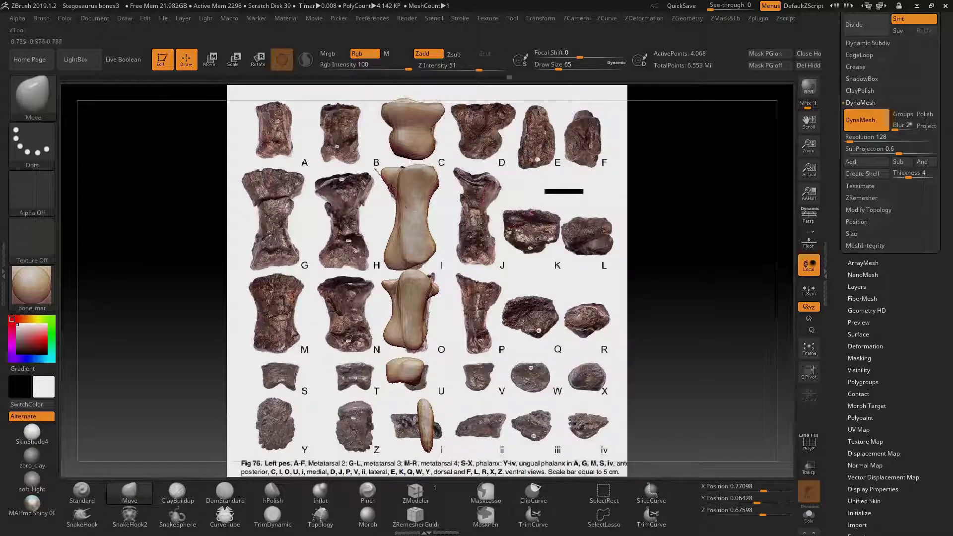
pyautogui.hotkey('ctrl', 'shift', 'z')
pyautogui.hotkey('ctrl', 'shift', 'z')
pyautogui.hotkey('ctrl', 'shift', 'z')
pyautogui.hotkey('ctrl', 'shift', 'z')
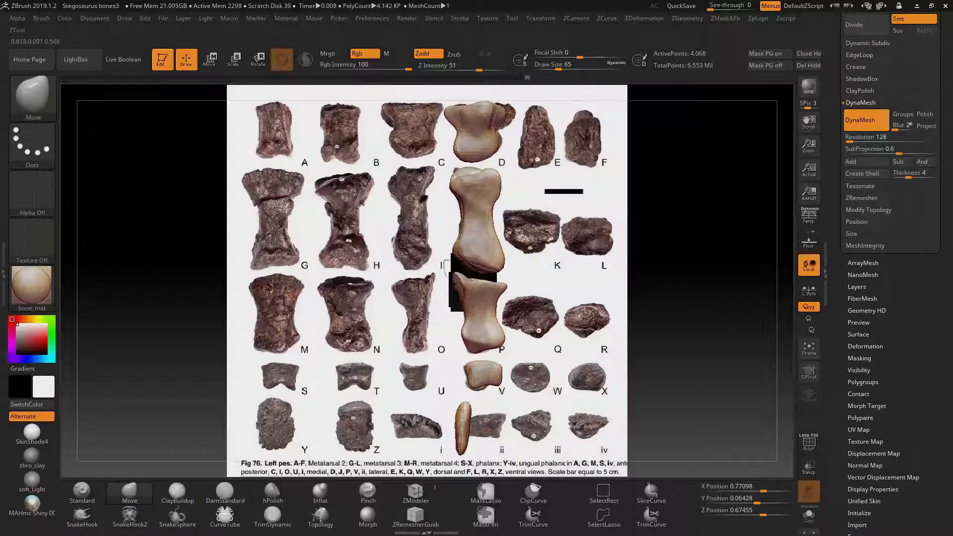
pyautogui.hotkey('ctrl', 'z')
pyautogui.hotkey('ctrl', 'z')
pyautogui.hotkey('ctrl', 'shift', 'z')
pyautogui.hotkey('ctrl', 'shift', 'z')
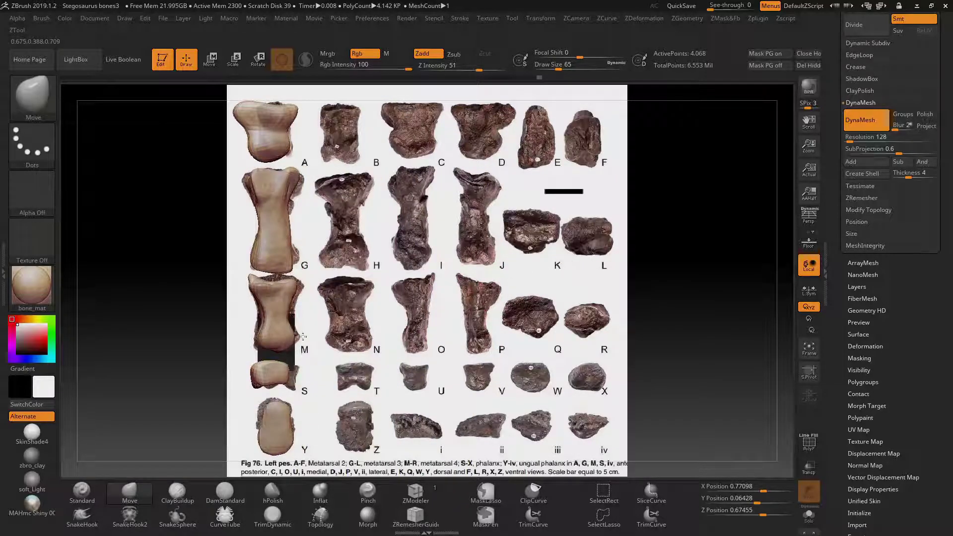
pyautogui.hotkey('ctrl', 'shift', 'z')
pyautogui.hotkey('ctrl', 'shift', 'z')
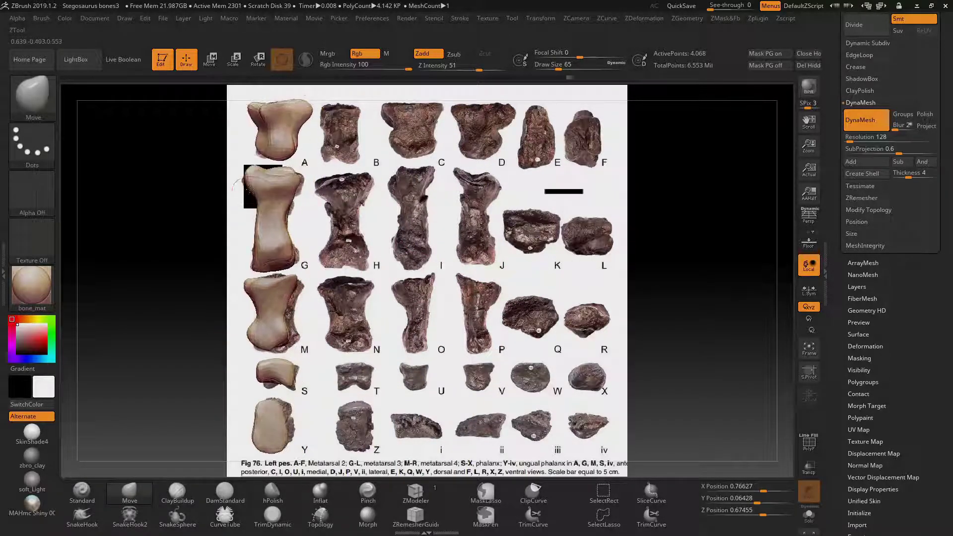
pyautogui.hotkey('ctrl', 'shift', 'z')
pyautogui.hotkey('ctrl', 'shift', 'z')
pyautogui.hotkey('ctrl', 'z')
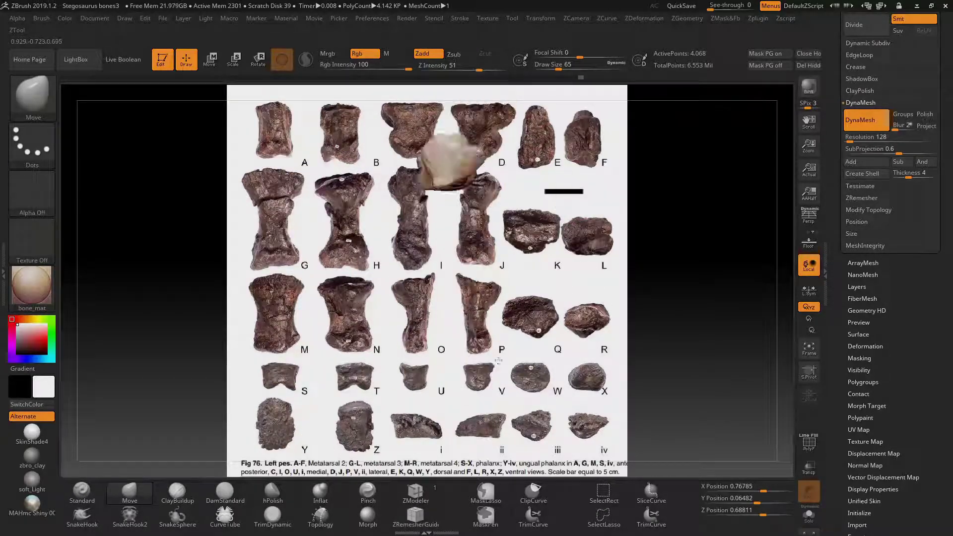
# Expand the frontal toes folder and step through the last toe bone's positions over figures G and H.
pyautogui.scroll(5, 889, 199)
pyautogui.click(886, 455)
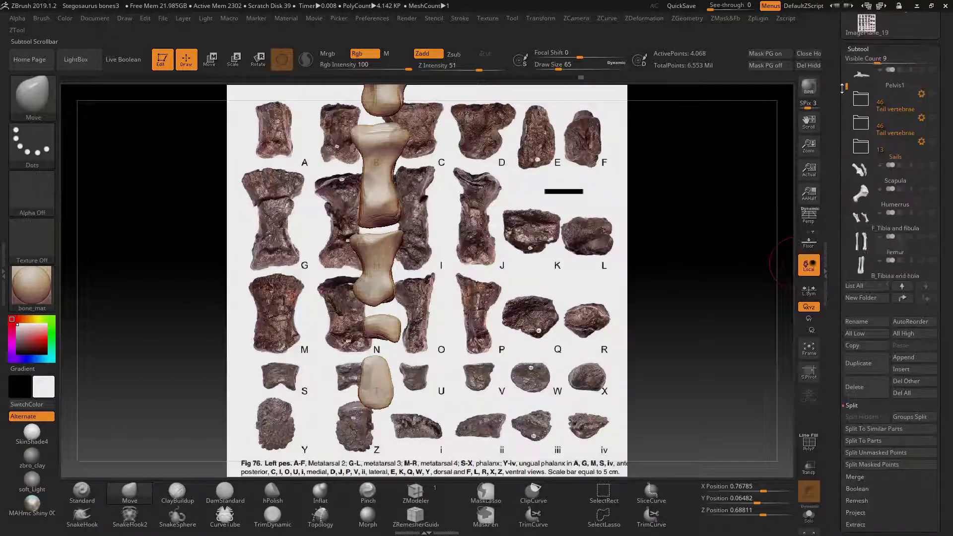
pyautogui.hotkey('ctrl', 'z')
pyautogui.hotkey('ctrl', 'z')
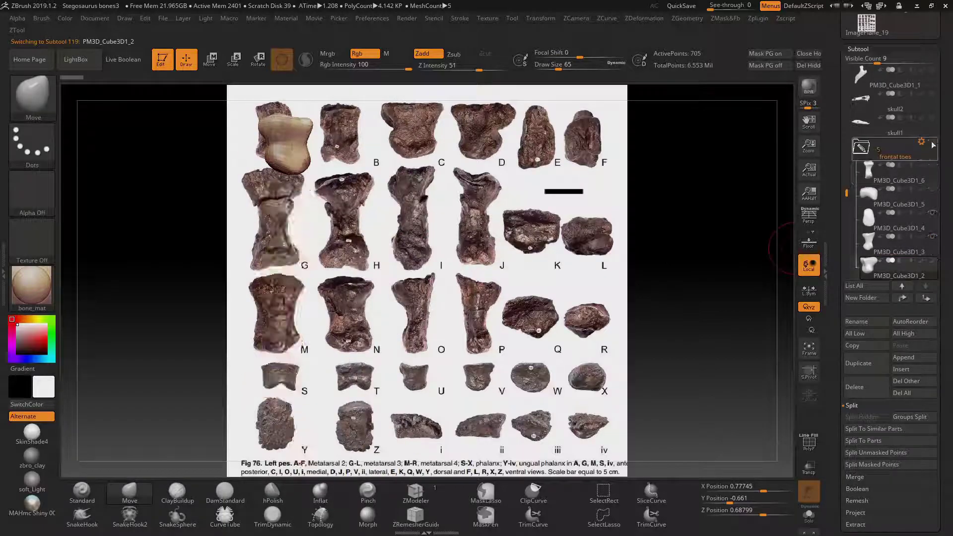
pyautogui.hotkey('ctrl', 'z')
pyautogui.hotkey('ctrl', 'z')
pyautogui.hotkey('ctrl', 'z')
pyautogui.hotkey('ctrl', 'shift', 'z')
pyautogui.hotkey('ctrl', 'shift', 'z')
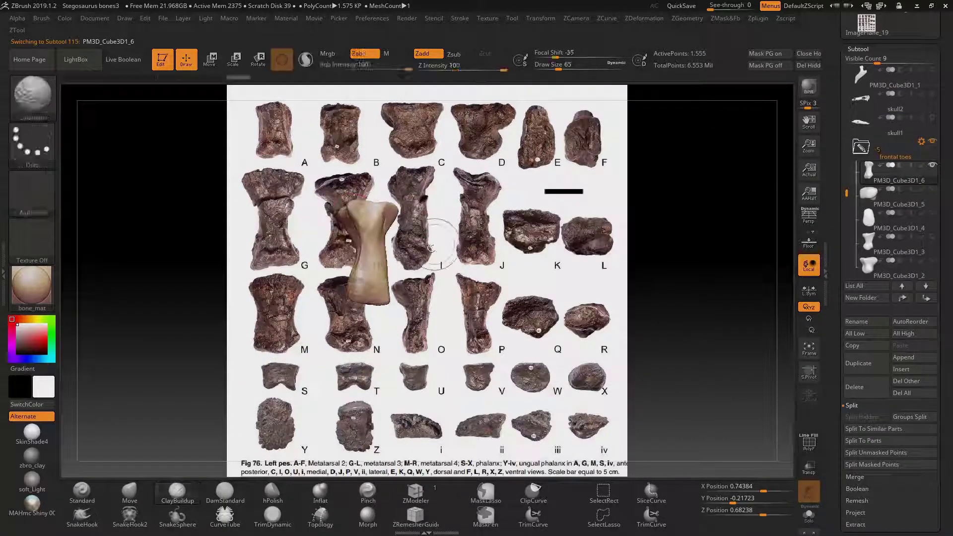
pyautogui.hotkey('ctrl', 'shift', 'z')
pyautogui.hotkey('ctrl', 'shift', 'z')
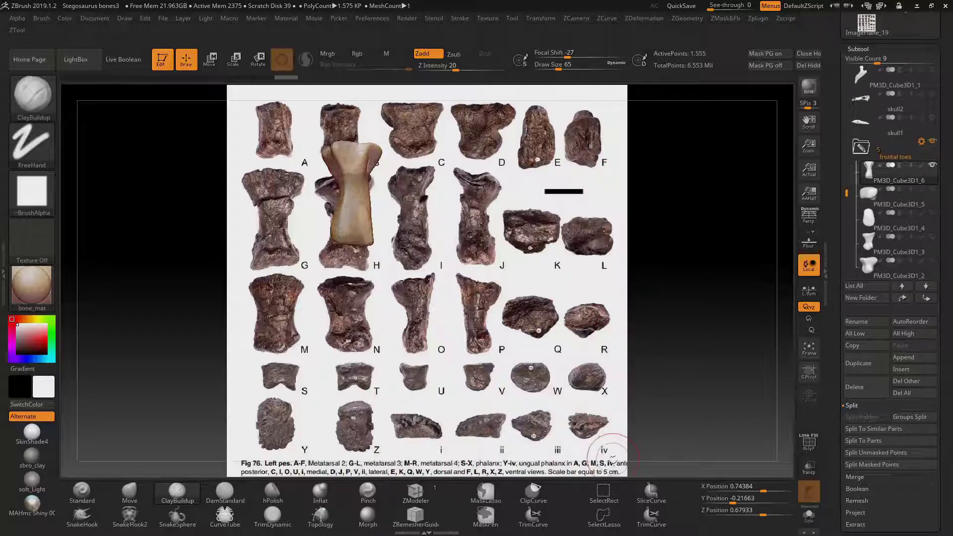
pyautogui.hotkey('ctrl', 'shift', 'z')
pyautogui.hotkey('ctrl', 'shift', 'z')
pyautogui.hotkey('ctrl', 'shift', 'z')
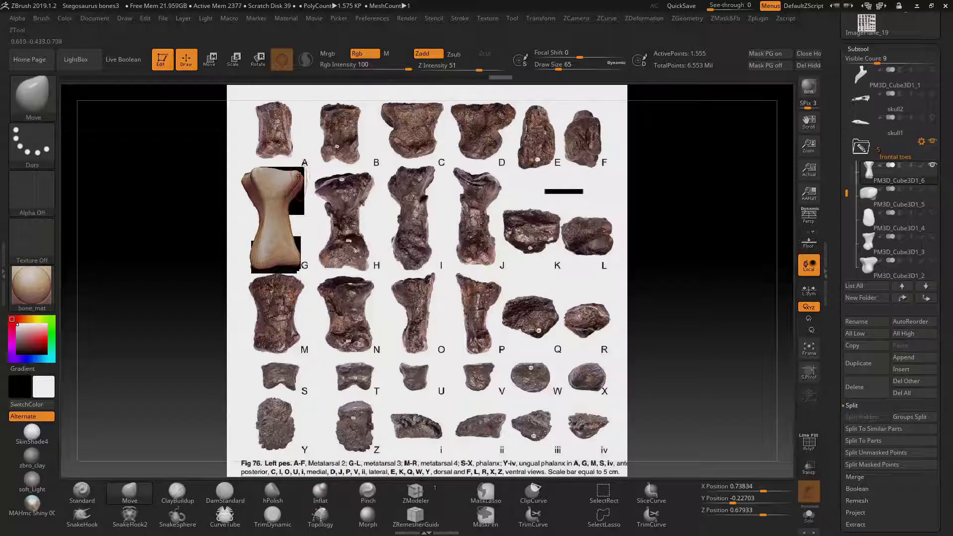
pyautogui.hotkey('ctrl', 'shift', 'z')
pyautogui.hotkey('ctrl', 'shift', 'z')
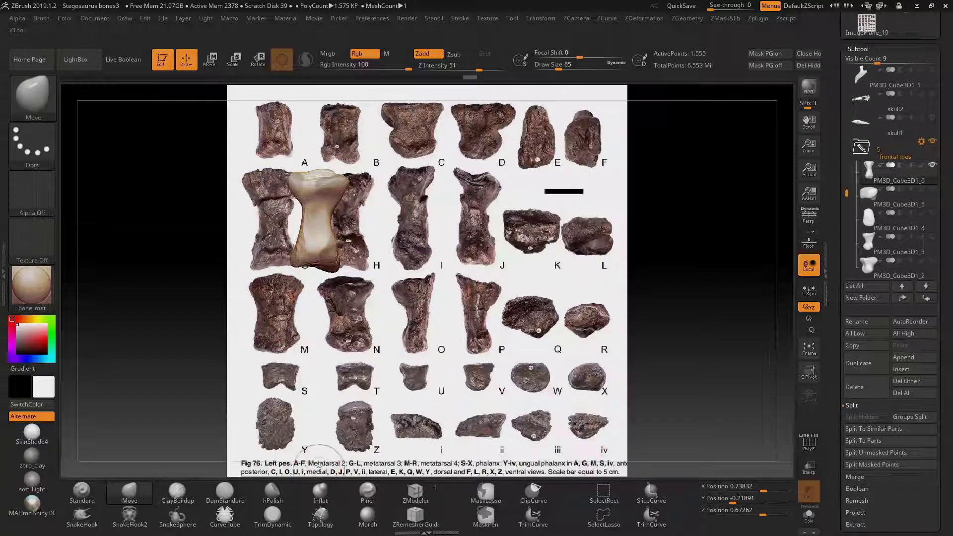
pyautogui.hotkey('ctrl', 'shift', 'z')
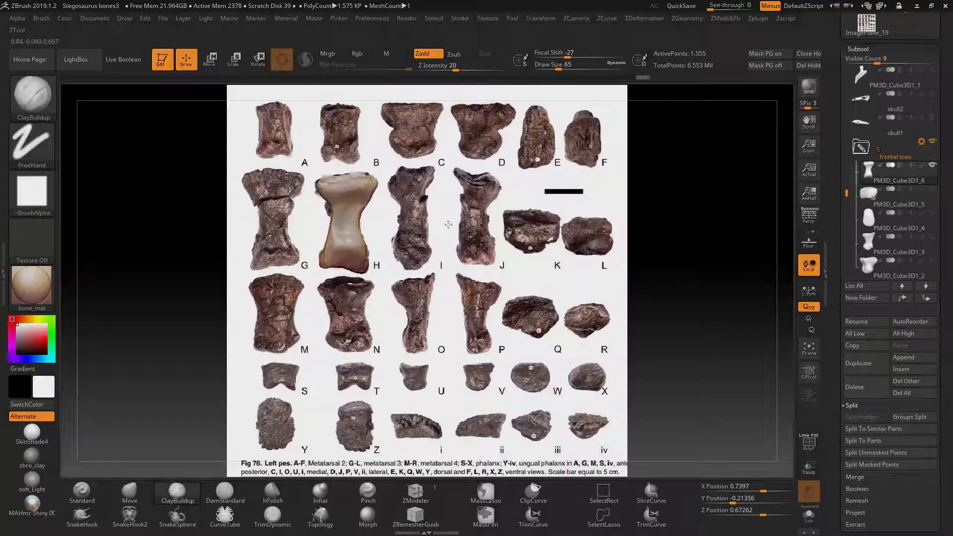
pyautogui.hotkey('ctrl', 'shift', 'z')
pyautogui.hotkey('ctrl', 'shift', 'z')
pyautogui.hotkey('ctrl', 'z')
# Step through the toe bone's undo history across figures H, I and J.
pyautogui.hotkey('ctrl', 'z')
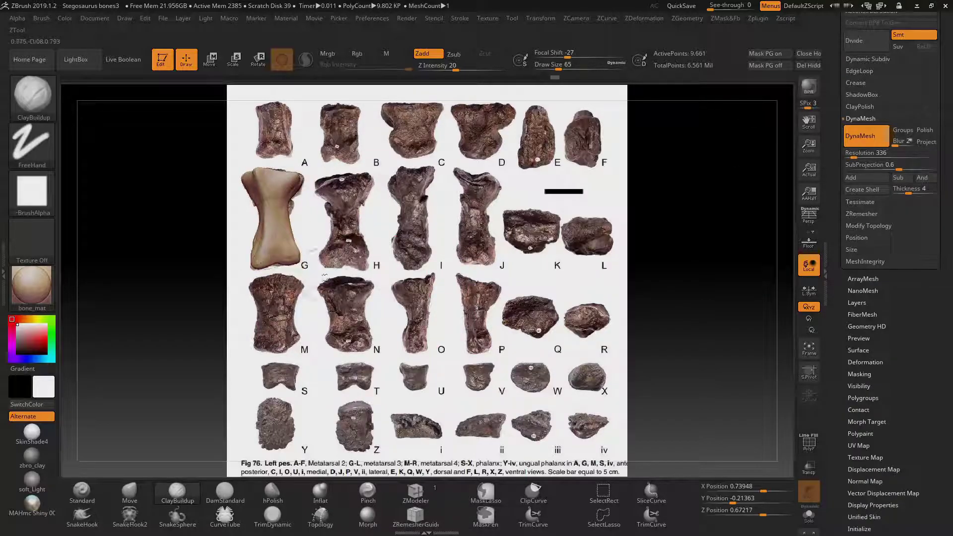
pyautogui.hotkey('ctrl', 'z')
pyautogui.hotkey('ctrl', 'z')
pyautogui.press('b')
pyautogui.press('m')
pyautogui.press('v')
pyautogui.hotkey('ctrl', 'z')
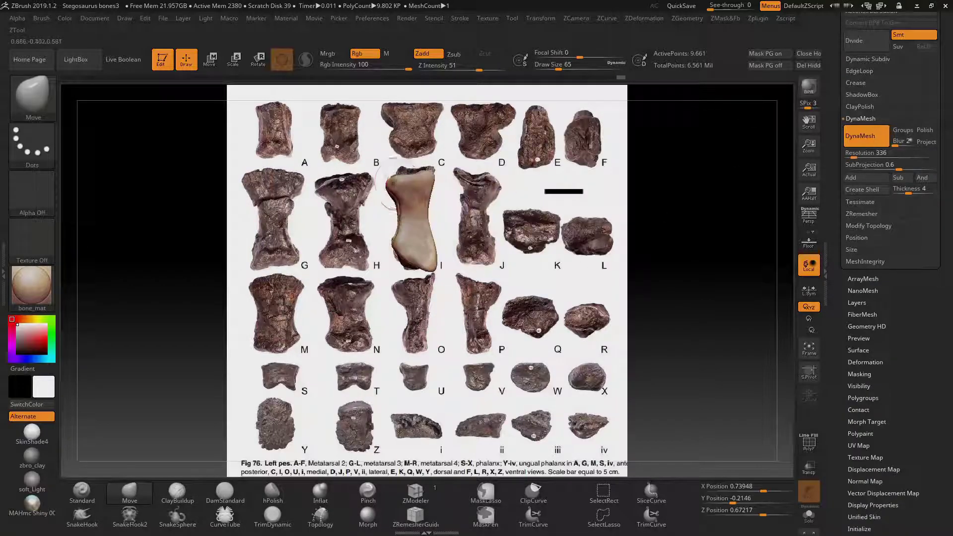
pyautogui.hotkey('ctrl', 'shift', 'z')
pyautogui.hotkey('ctrl', 'shift', 'z')
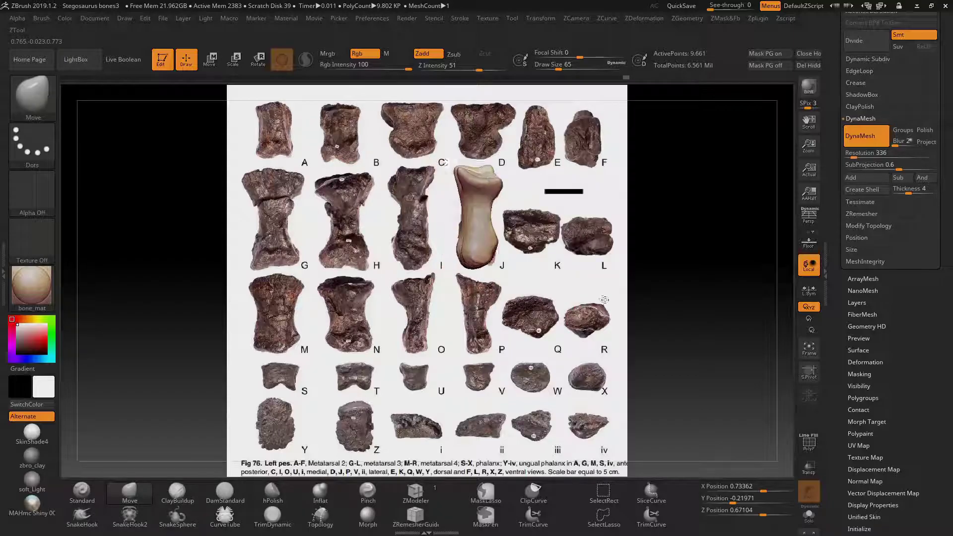
pyautogui.hotkey('ctrl', 'shift', 'z')
pyautogui.hotkey('ctrl', 'shift', 'z')
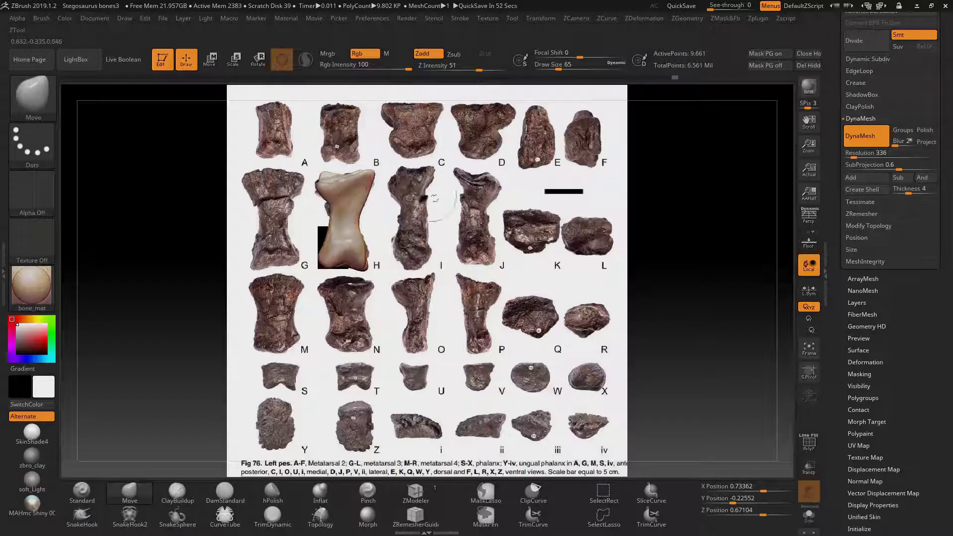
pyautogui.hotkey('ctrl', 'shift', 'z')
pyautogui.hotkey('ctrl', 'shift', 'z')
pyautogui.hotkey('ctrl', 'shift', 'z')
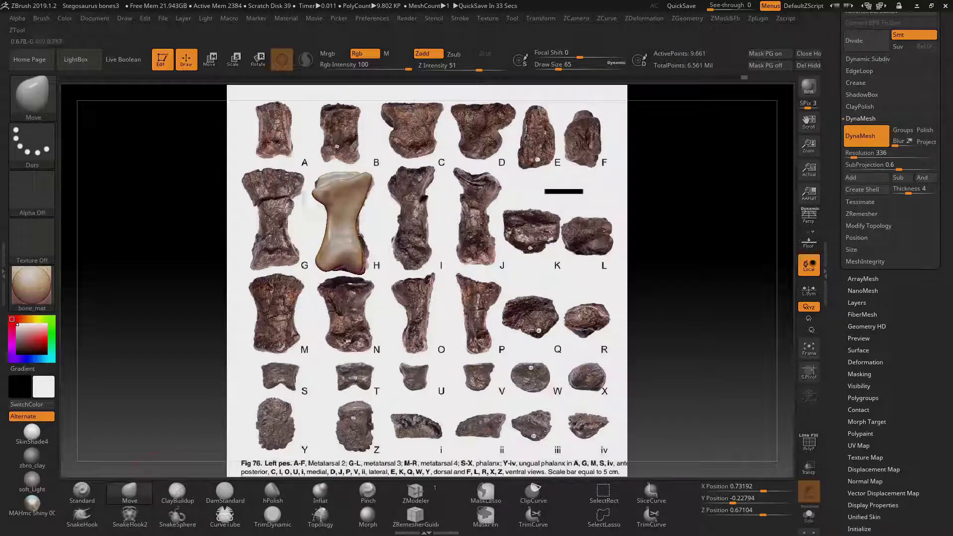
pyautogui.hotkey('ctrl', 'shift', 'z')
pyautogui.hotkey('ctrl', 'shift', 'z')
pyautogui.hotkey('ctrl', 'shift', 'z')
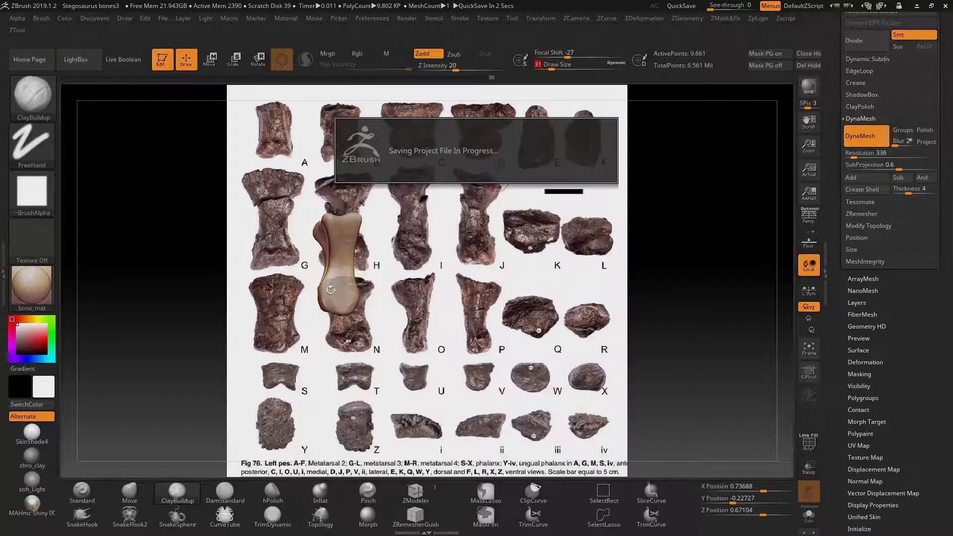
pyautogui.hotkey('ctrl', 'shift', 'z')
pyautogui.hotkey('ctrl', 'shift', 'z')
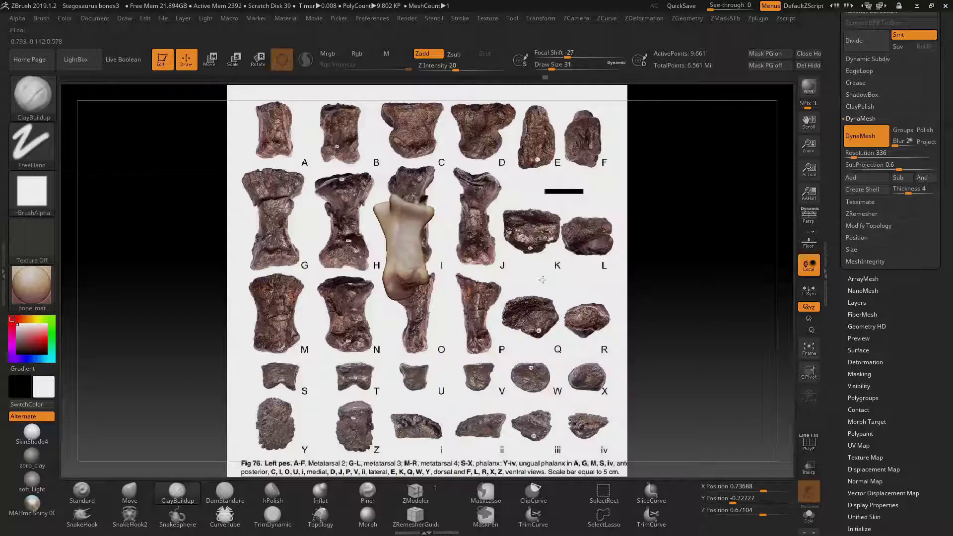
# Inspect the bone from several angles, then use the Move brush to stand it upright over figures I and O.
pyautogui.moveTo(542, 280); pyautogui.dragTo(467, 277)
pyautogui.moveTo(395, 253); pyautogui.dragTo(427, 262)
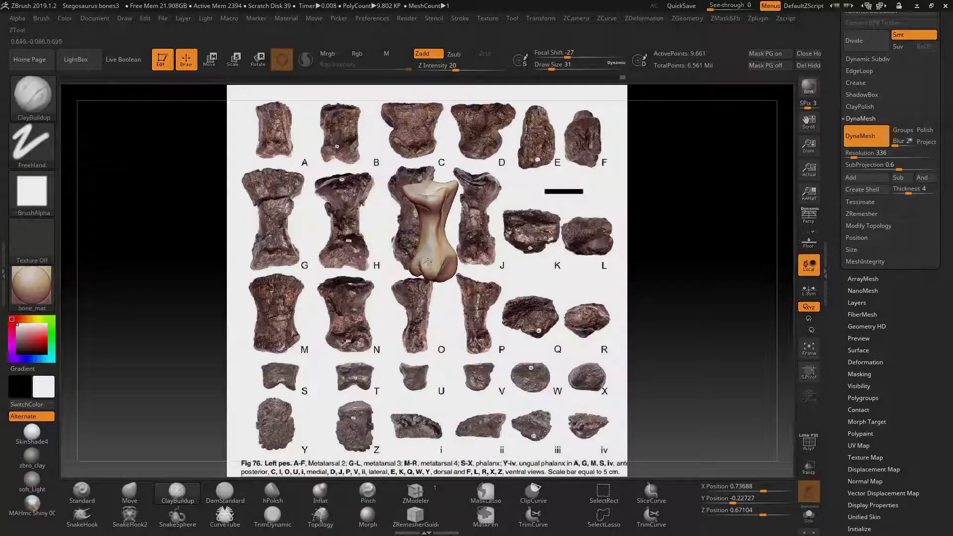
pyautogui.moveTo(528, 269)
pyautogui.mouseDown()
pyautogui.moveTo(420, 261)
pyautogui.moveTo(586, 252)
pyautogui.mouseUp()
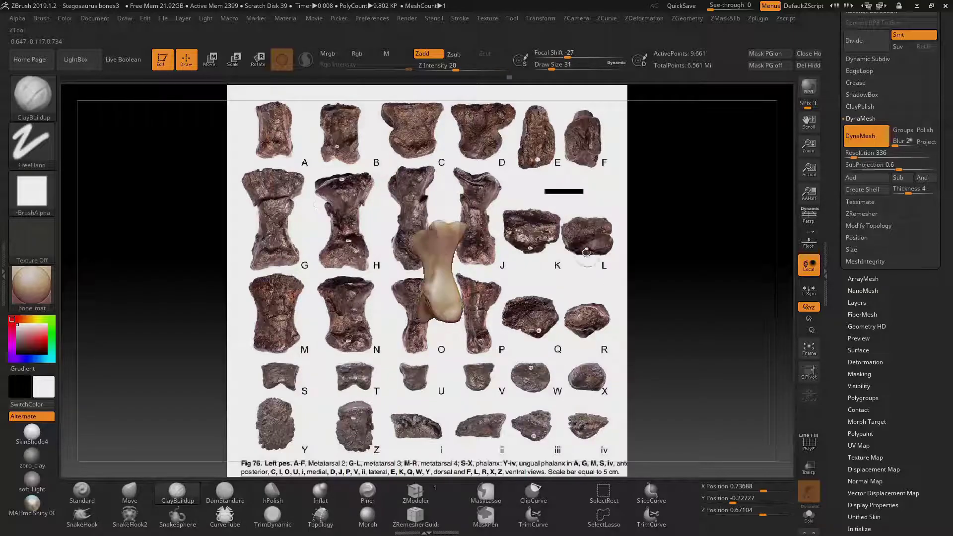
pyautogui.moveTo(456, 245); pyautogui.dragTo(286, 245)
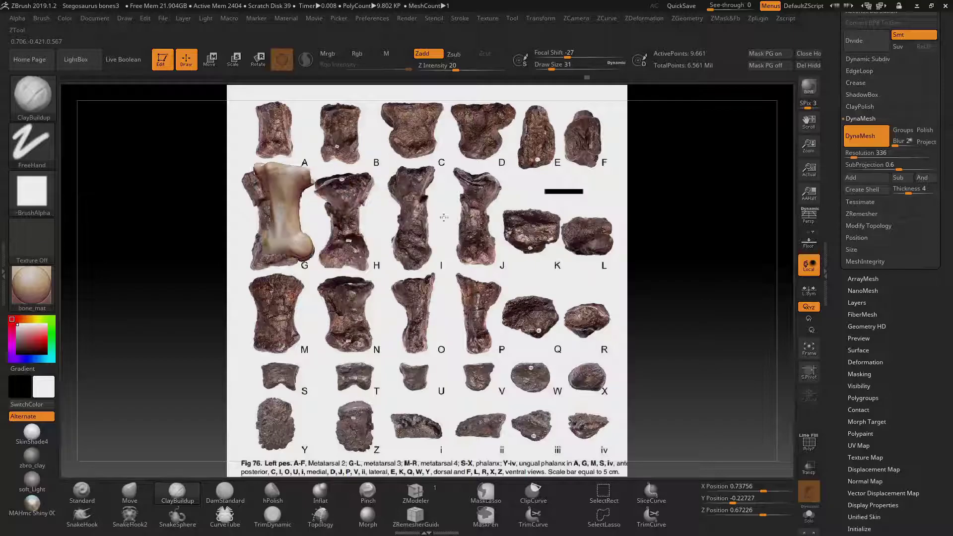
pyautogui.press('b')
pyautogui.press('m')
pyautogui.press('v')
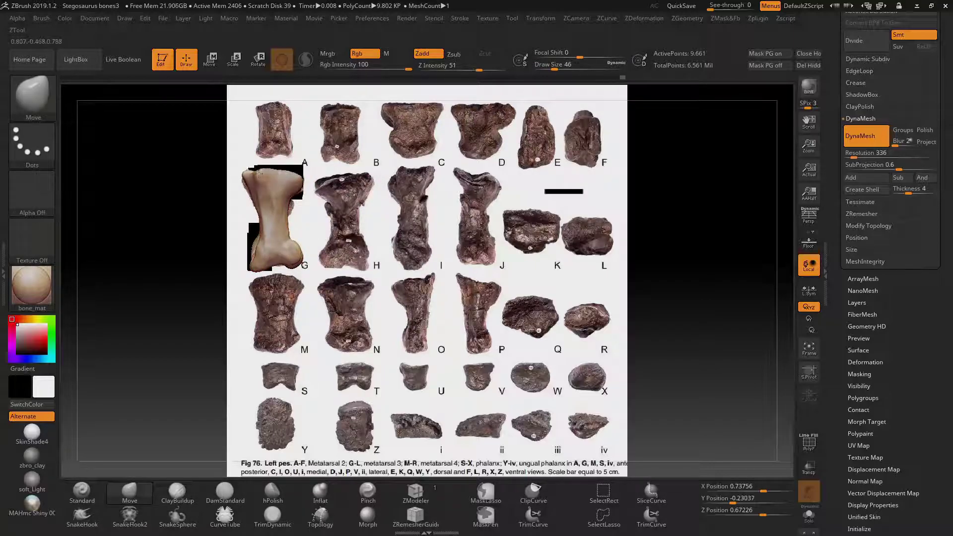
pyautogui.moveTo(259, 173)
pyautogui.mouseDown()
pyautogui.moveTo(343, 267)
pyautogui.moveTo(562, 218)
pyautogui.mouseUp()
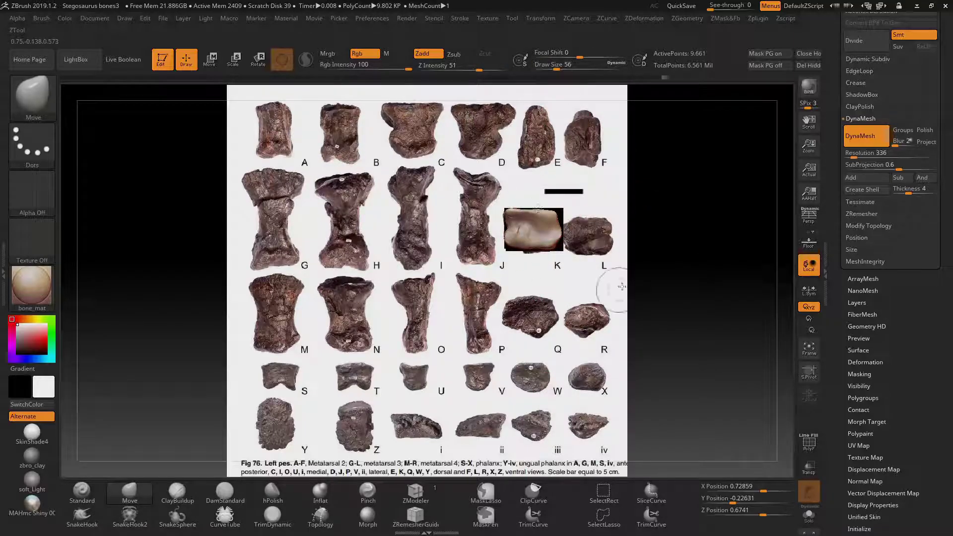
pyautogui.moveTo(621, 287)
pyautogui.mouseDown()
pyautogui.moveTo(412, 298)
pyautogui.moveTo(422, 281)
pyautogui.moveTo(367, 270)
pyautogui.mouseUp()
# With DamStandard active, return the metatarsal block to figure G and select subtool PM3D_Cube3D1_5.
pyautogui.press('b')
pyautogui.press('d')
pyautogui.press('s')
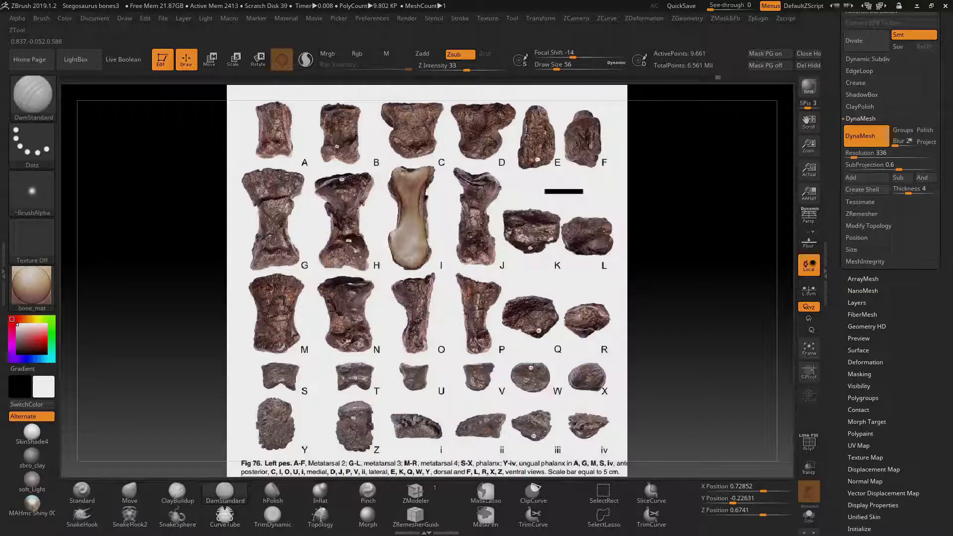
pyautogui.moveTo(367, 271); pyautogui.dragTo(317, 243)
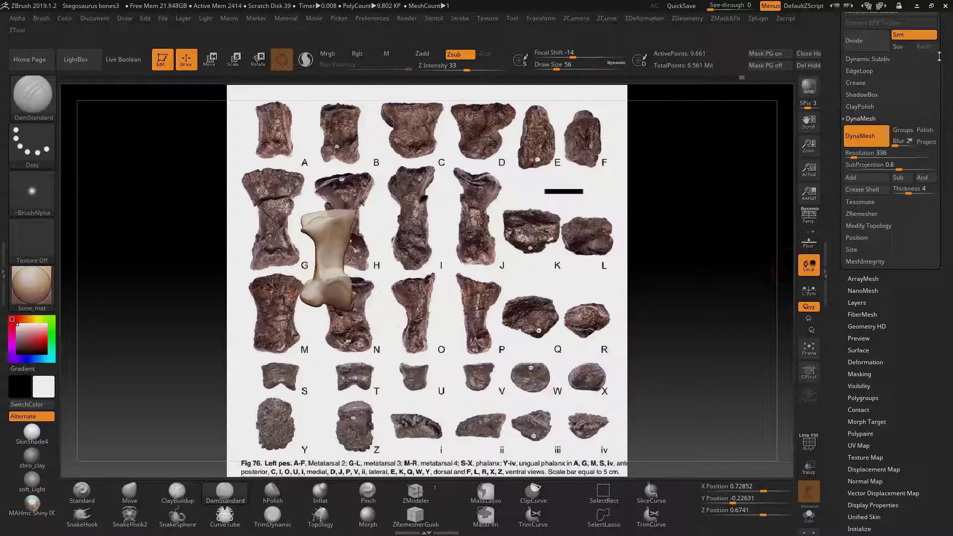
pyautogui.keyDown('alt'); pyautogui.click(499, 313); pyautogui.keyUp('alt')
pyautogui.scroll(-5, 875, 334)
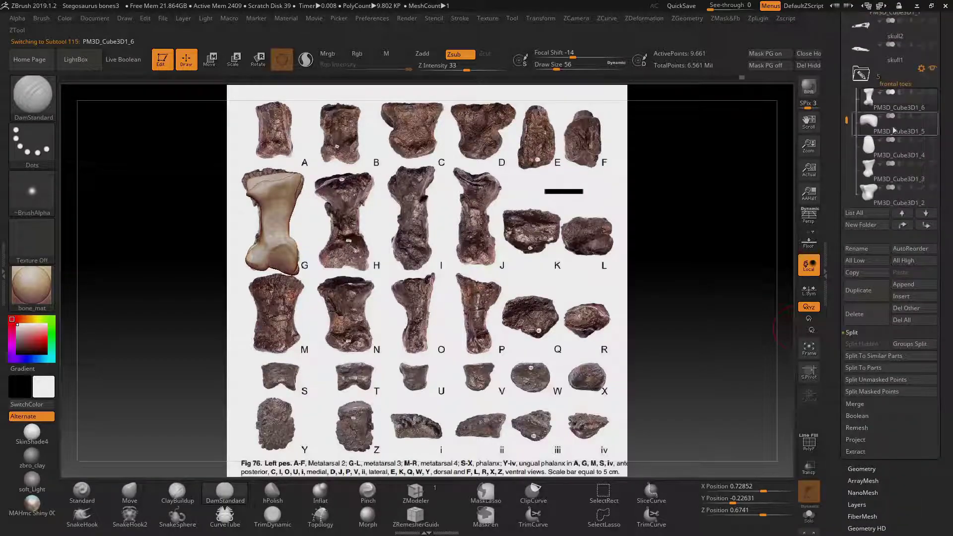
# Move the small bone block from figure S to figure P using Move and ClayBuildup.
pyautogui.click(861, 467)
pyautogui.click(130, 491)
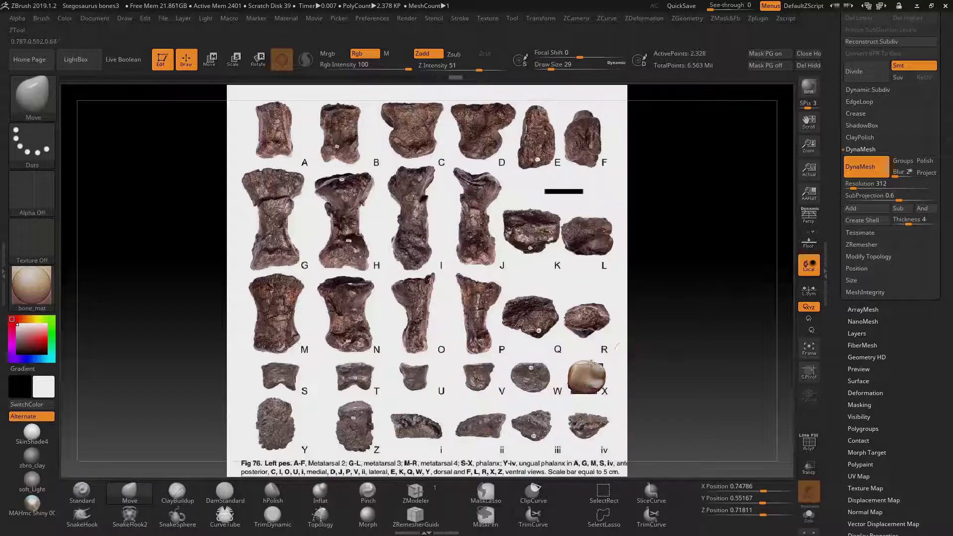
pyautogui.press('b')
pyautogui.press('c')
pyautogui.press('b')
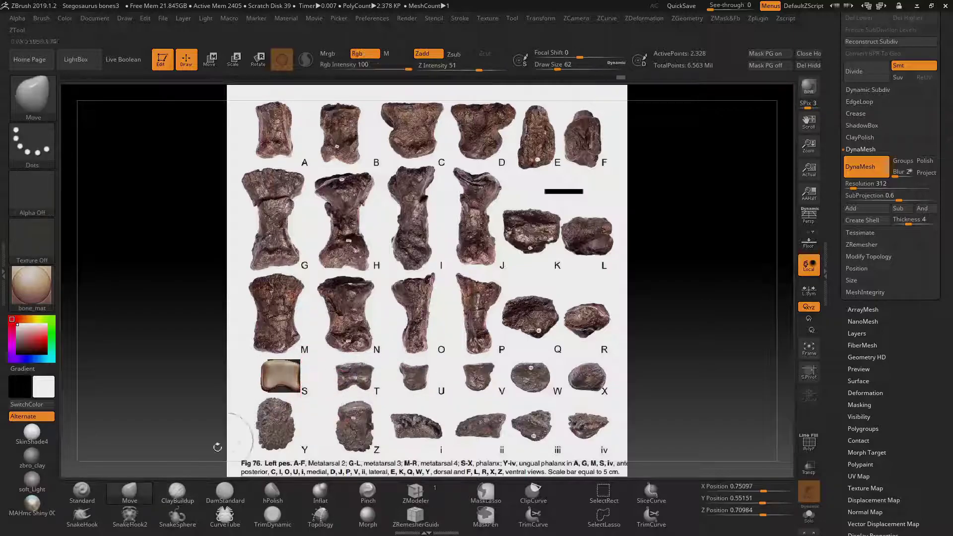
pyautogui.keyDown('alt'); pyautogui.moveTo(315, 372); pyautogui.dragTo(496, 300); pyautogui.keyUp('alt')
pyautogui.moveTo(496, 301); pyautogui.dragTo(514, 299, button='right')
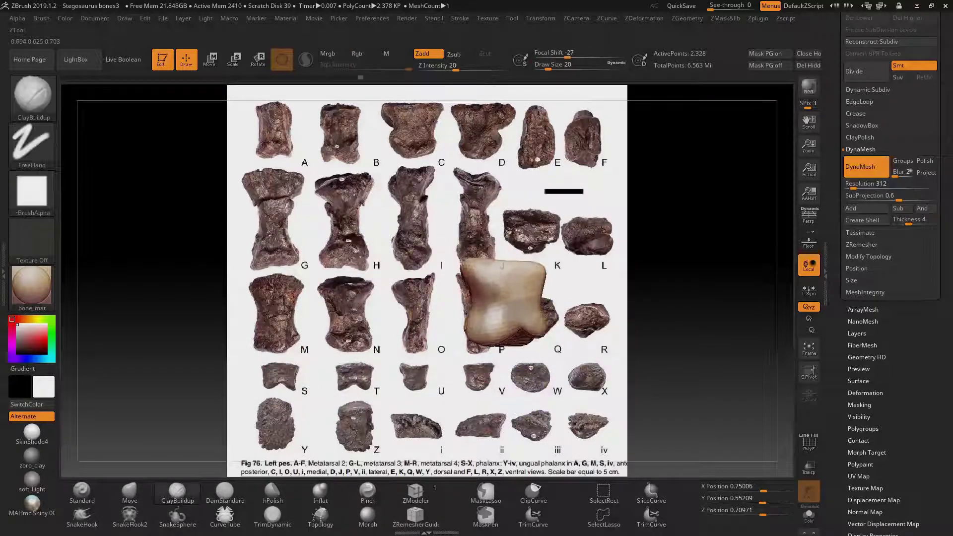
# Select another foot bone piece and undo a stray stretch while toggling Move and ClayBuildup.
pyautogui.click(890, 330)
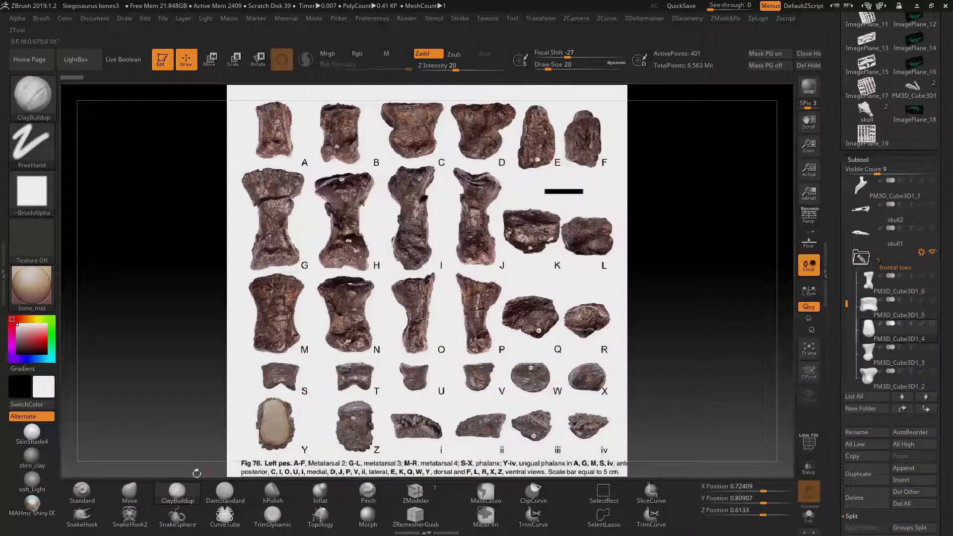
pyautogui.press('b')
pyautogui.press('m')
pyautogui.press('v')
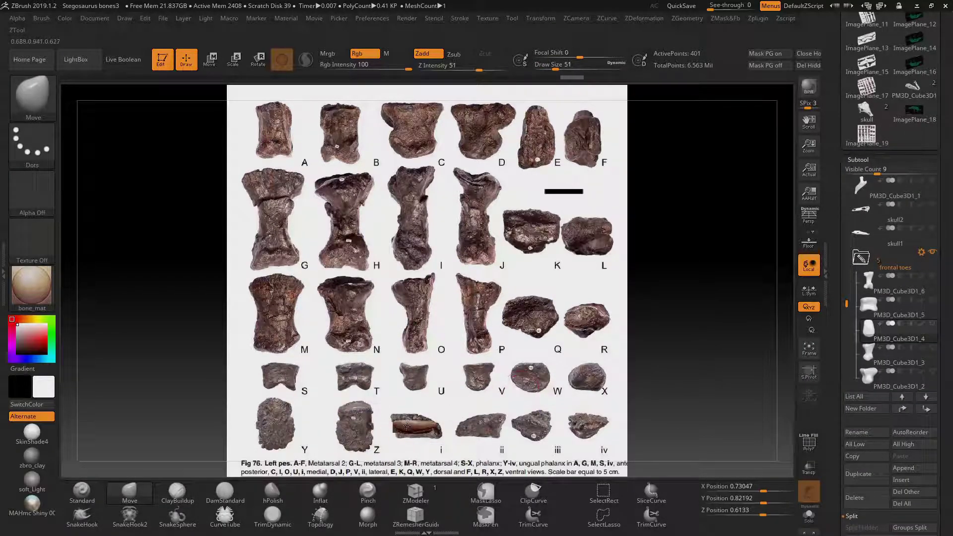
pyautogui.hotkey('ctrl', 'z')
pyautogui.press('b')
pyautogui.press('c')
pyautogui.press('b')
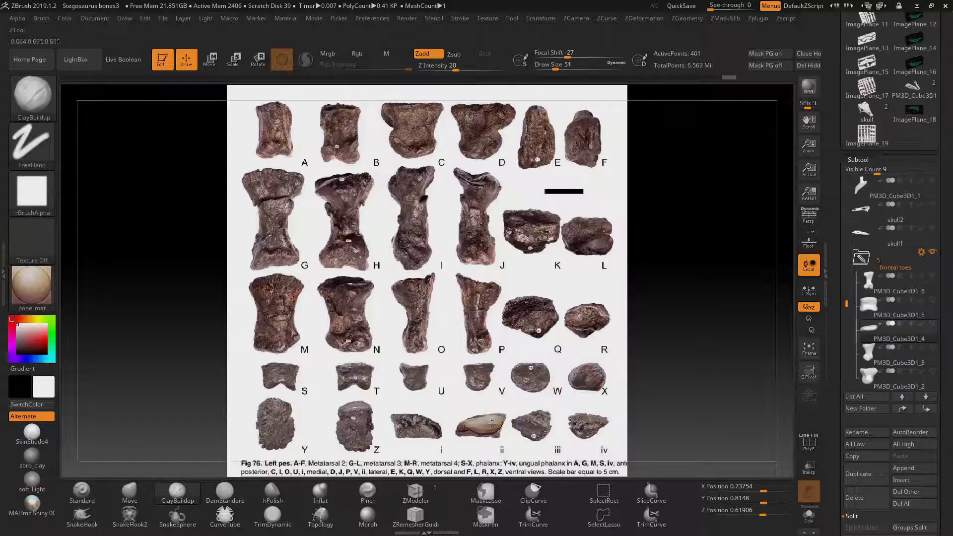
# Stretch the pale mesh across figures G–N, undo it, then turn it upright and shrink it back down.
pyautogui.press('b')
pyautogui.press('m')
pyautogui.press('v')
pyautogui.moveTo(397, 407); pyautogui.dragTo(377, 347)
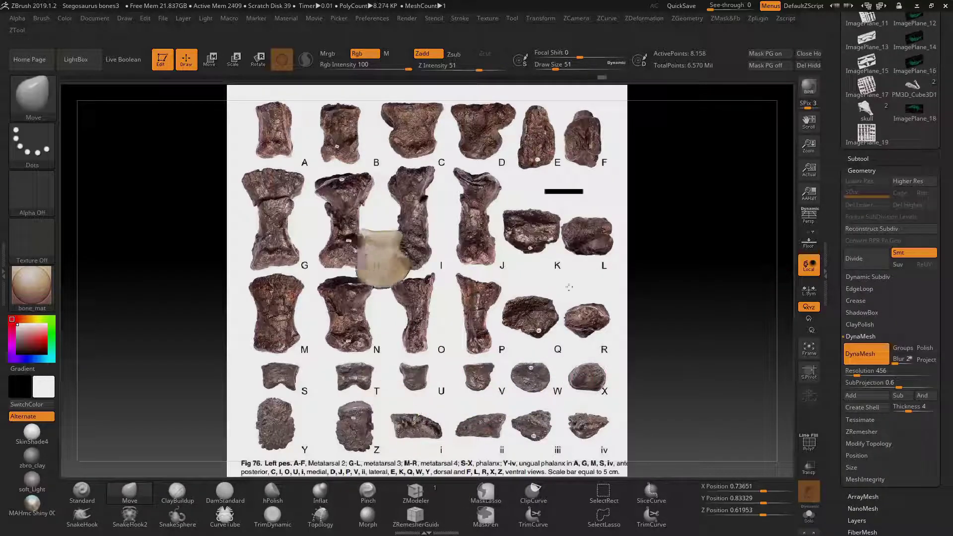
pyautogui.hotkey('ctrl', 'z')
pyautogui.press('b')
pyautogui.press('c')
pyautogui.press('b')
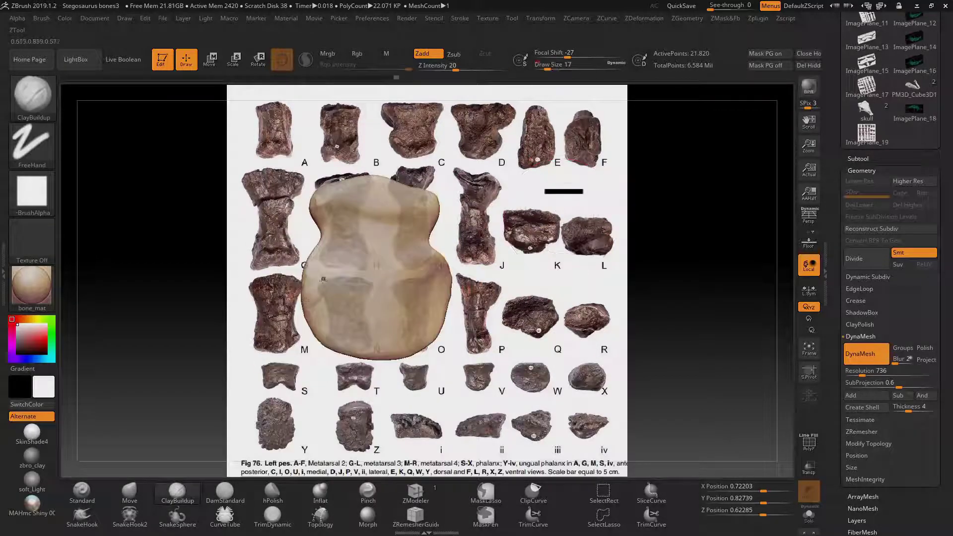
pyautogui.moveTo(414, 278); pyautogui.dragTo(501, 169)
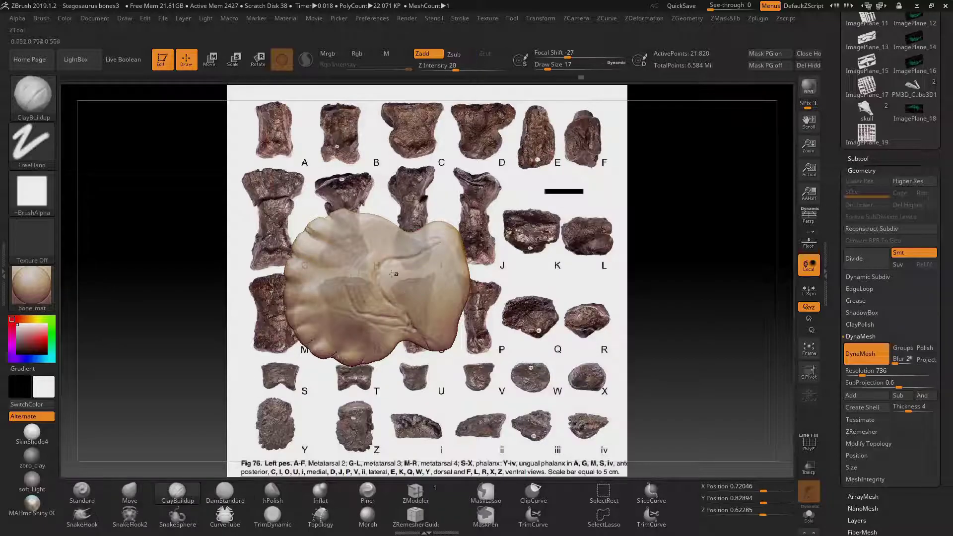
pyautogui.moveTo(445, 328); pyautogui.dragTo(377, 233)
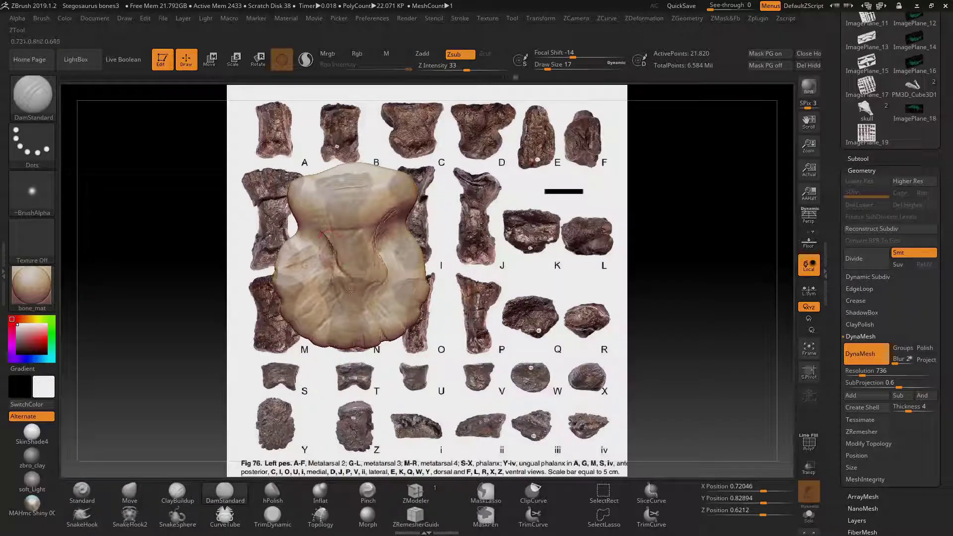
pyautogui.moveTo(350, 292); pyautogui.dragTo(369, 364)
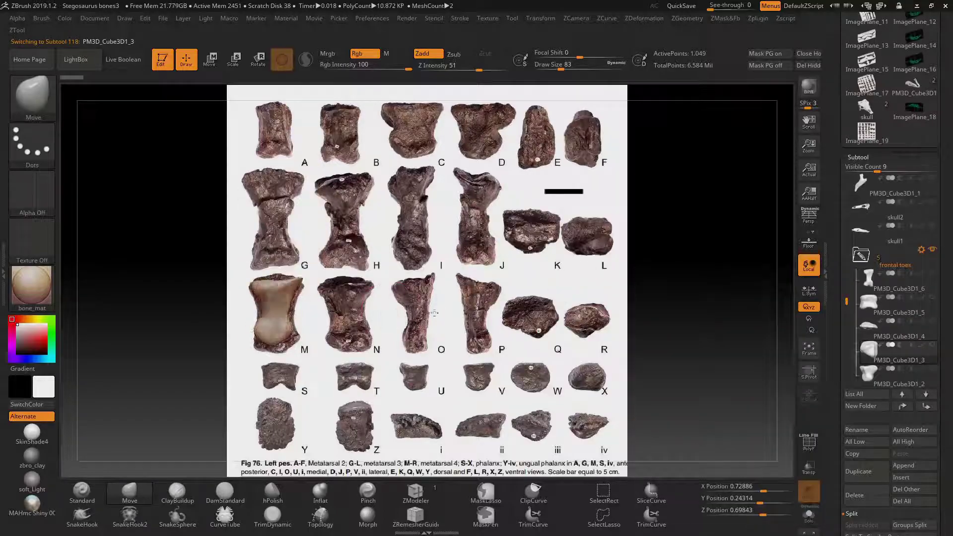
# DynaMesh the bone piece at resolution 360, then move and tilt both bone meshes over figures I and O.
pyautogui.click(866, 353)
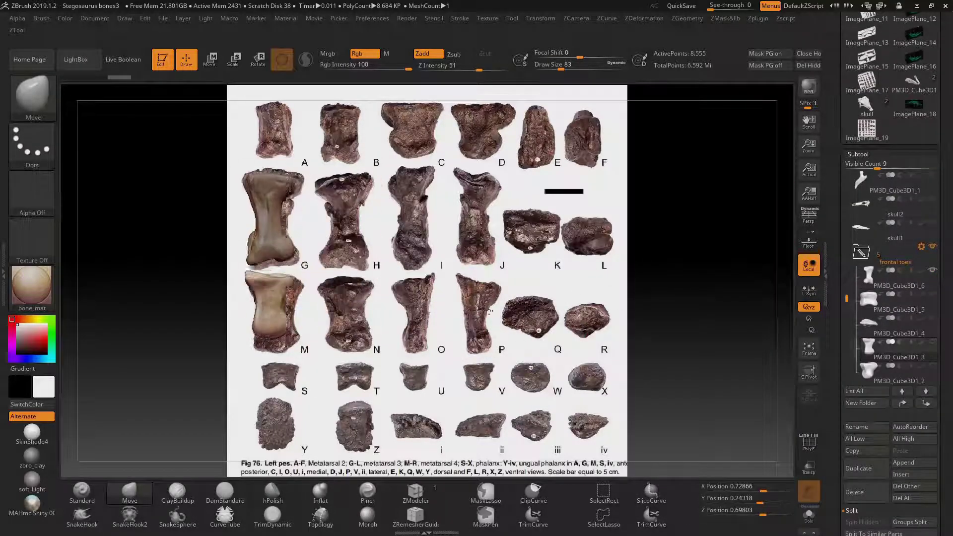
pyautogui.moveTo(290, 284); pyautogui.dragTo(474, 276)
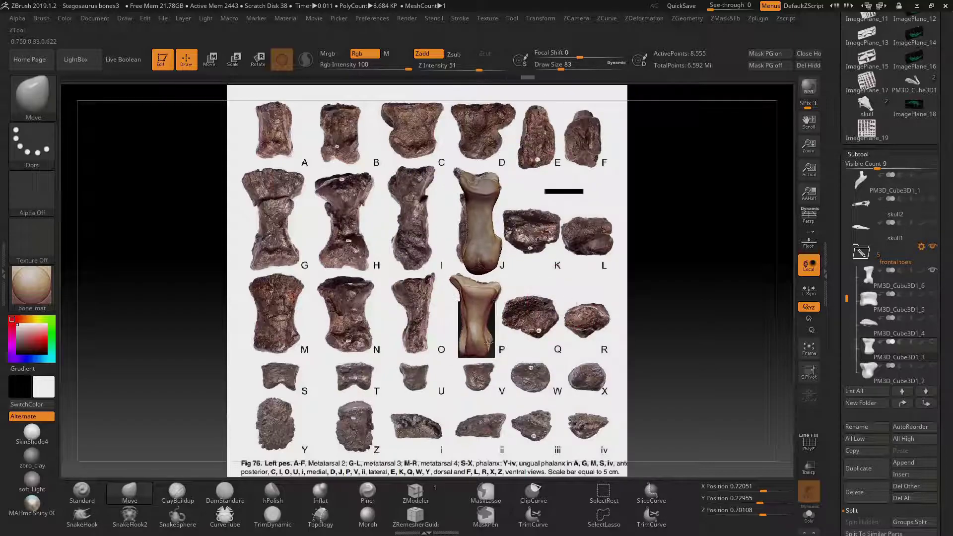
pyautogui.moveTo(471, 343); pyautogui.dragTo(436, 277)
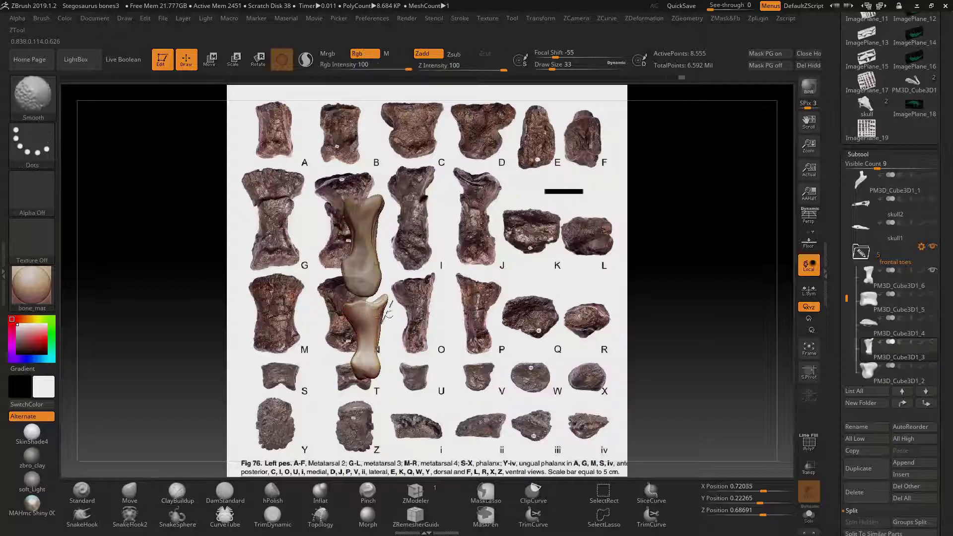
pyautogui.moveTo(357, 321); pyautogui.dragTo(380, 370)
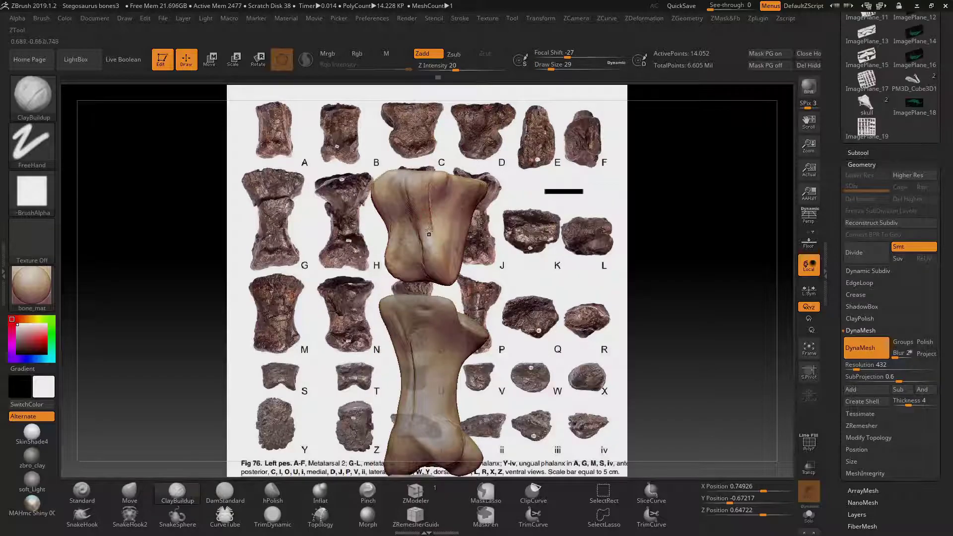
pyautogui.moveTo(398, 226); pyautogui.dragTo(390, 276)
pyautogui.moveTo(404, 233); pyautogui.dragTo(365, 263)
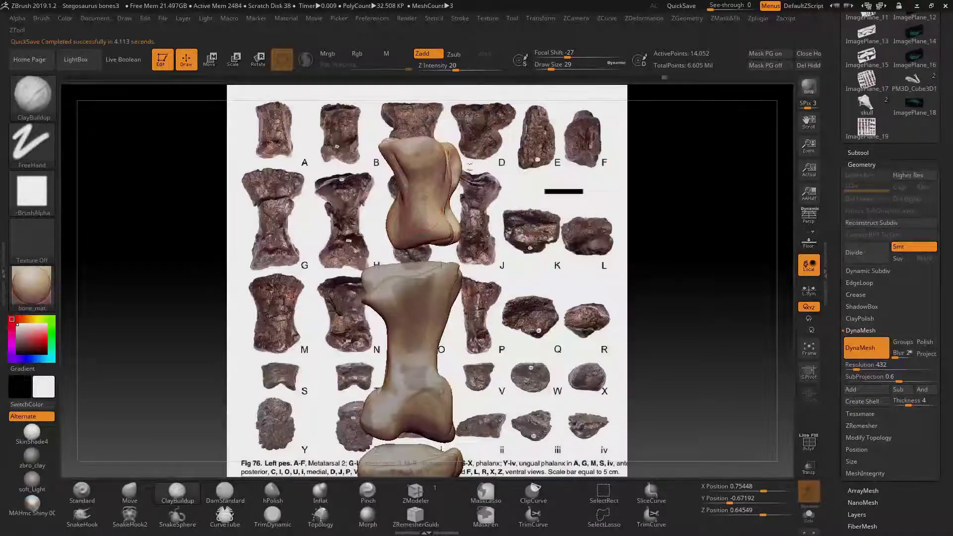
pyautogui.click(177, 496)
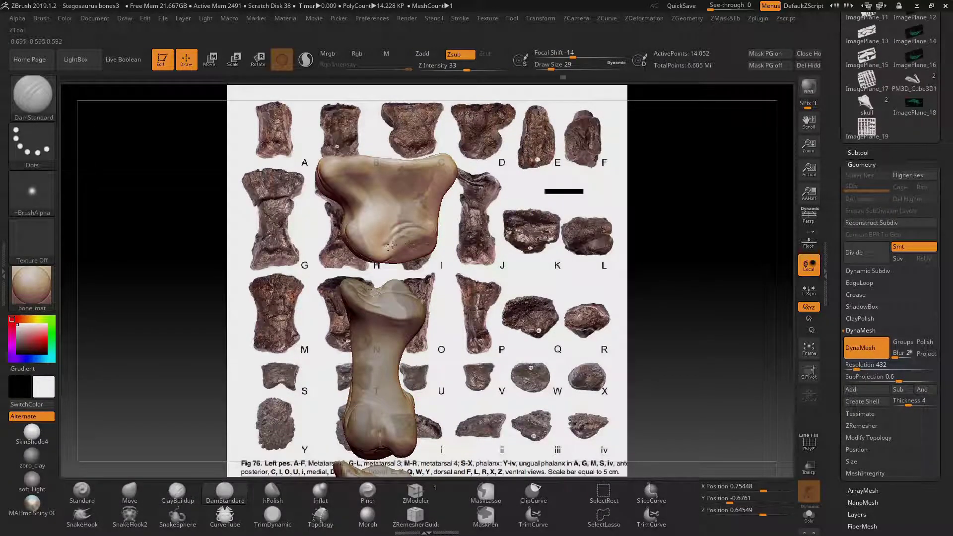